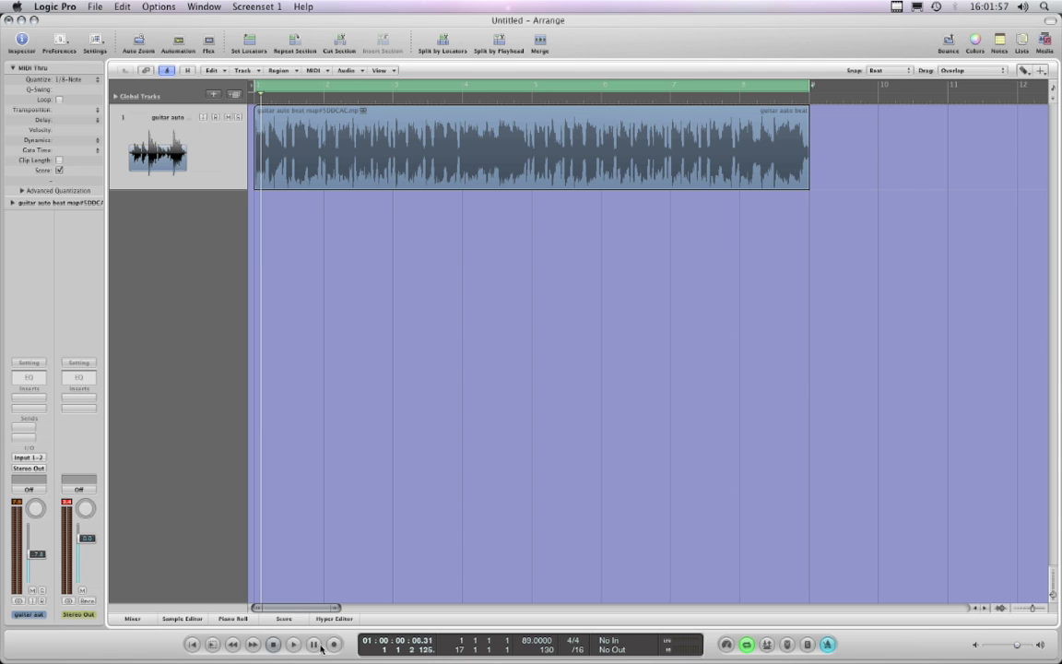
Step: Return the playhead to the start of the project and set the time signature to 4/8
click(280, 645)
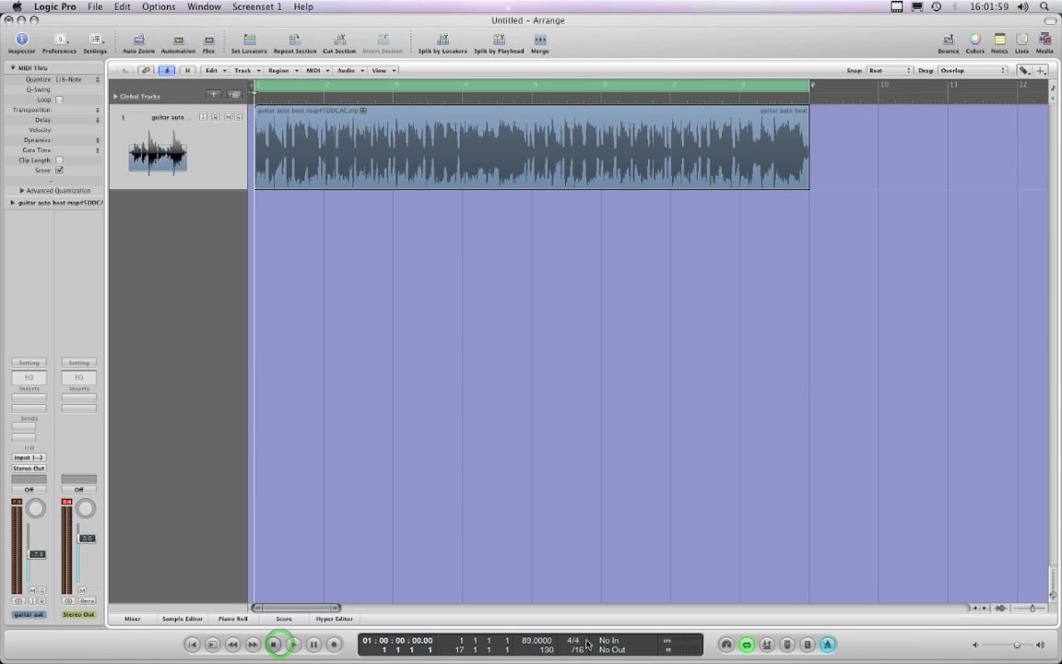
drag(578, 643, 578, 636)
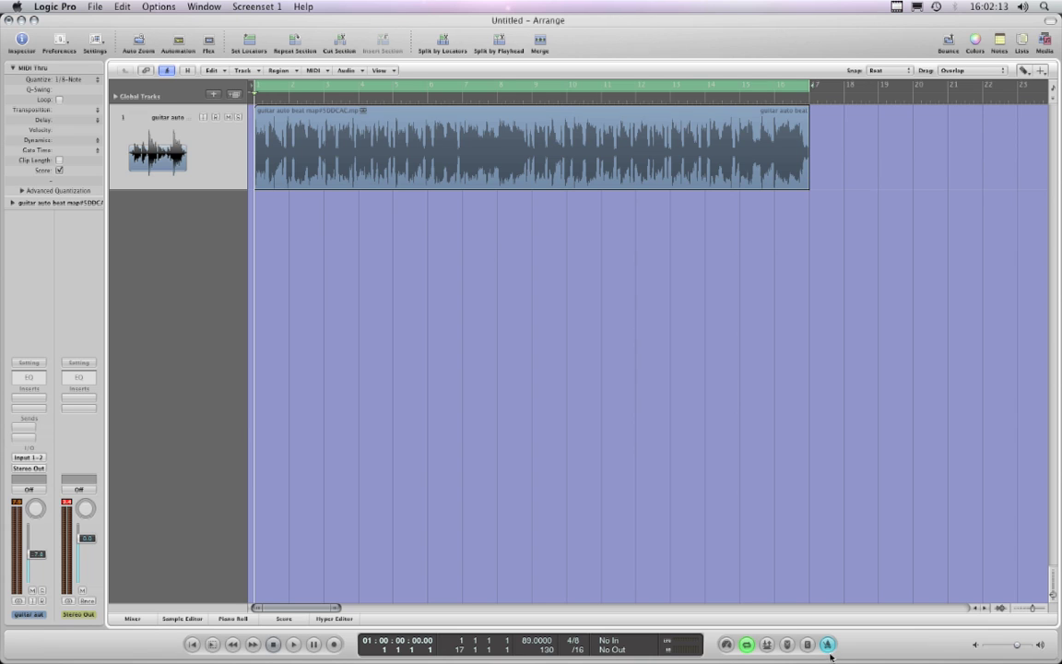
Step: Lower the guitar track's volume slightly to about -8.4 dB and play the region from the start
drag(41, 559, 41, 561)
click(275, 646)
click(293, 644)
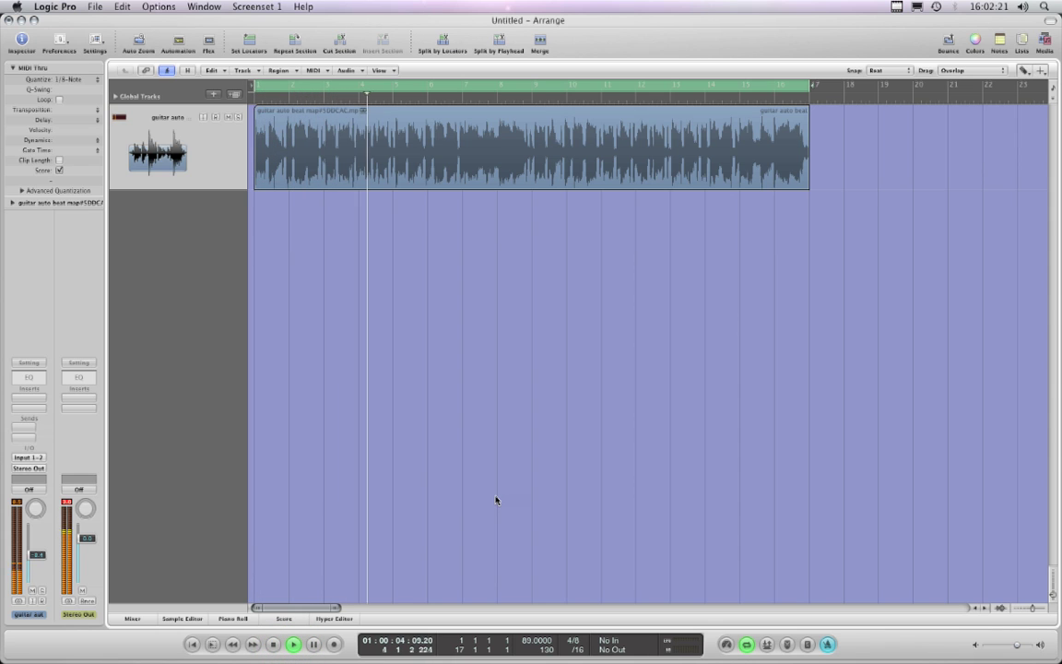
click(272, 645)
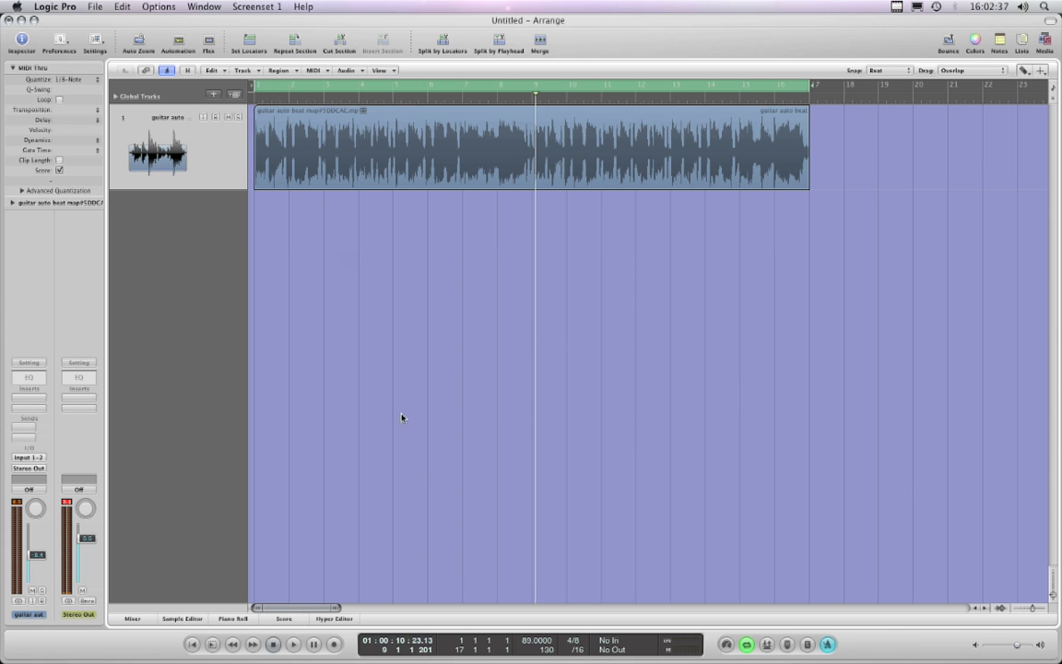
Step: Return the playhead to the start of the project and set the time signature back to 4/4
click(274, 645)
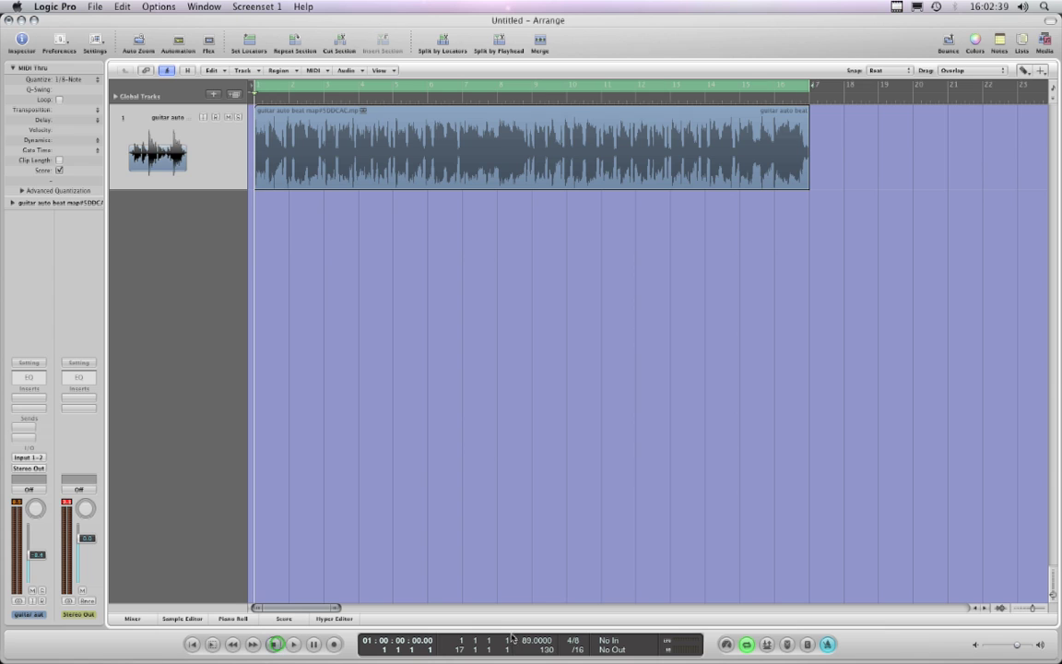
drag(576, 641, 577, 650)
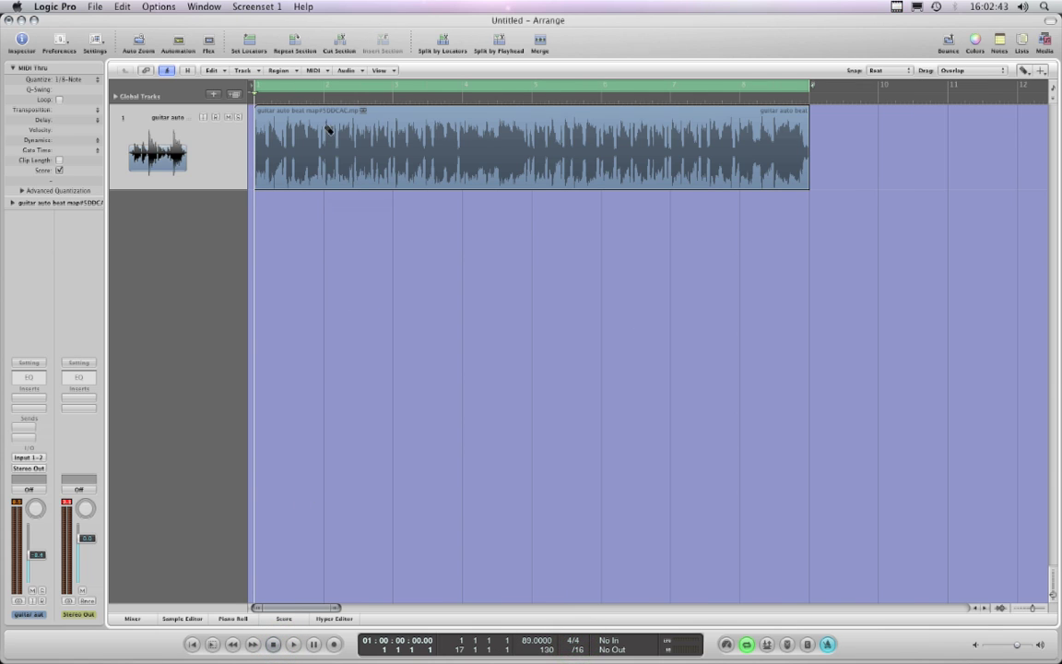
Step: Place the playhead on the note attack just after bar 2 and play the guitar from there to check its timing
click(325, 96)
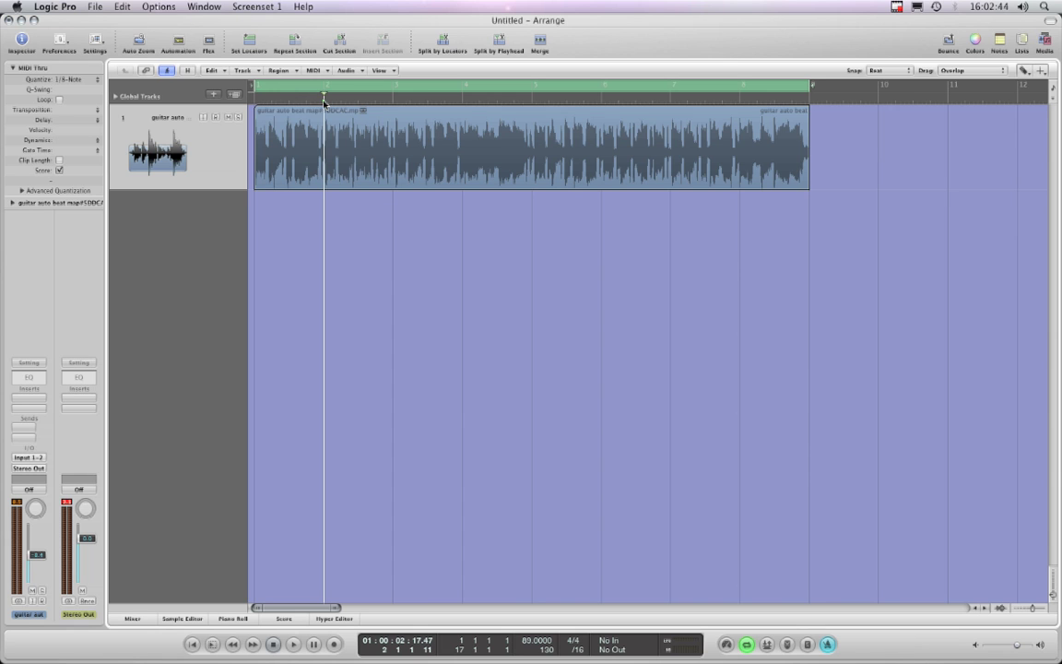
click(1041, 609)
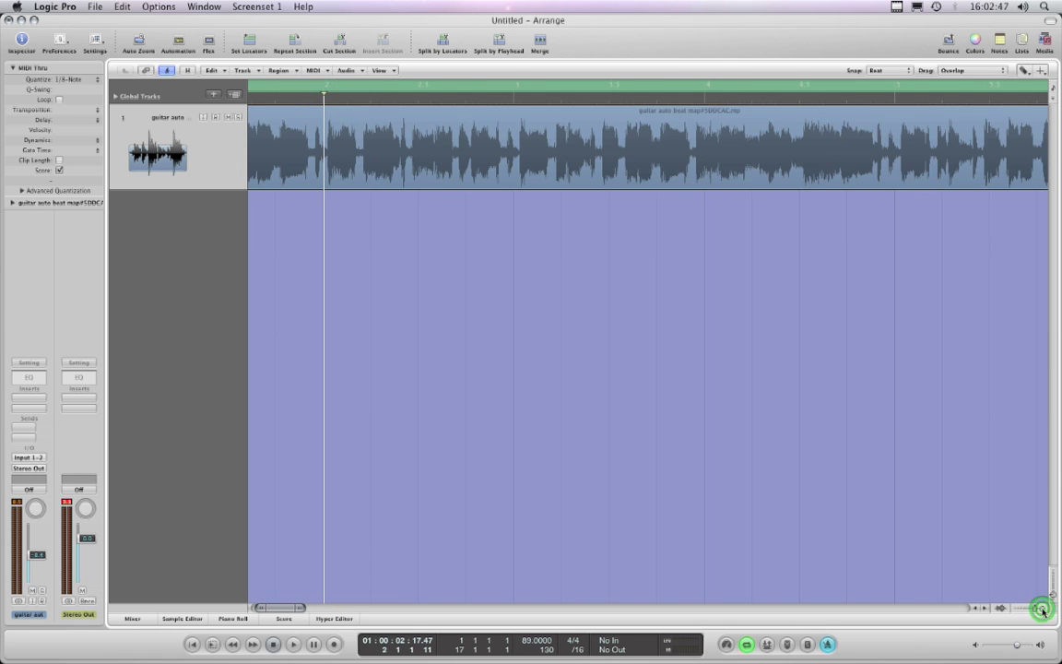
click(330, 97)
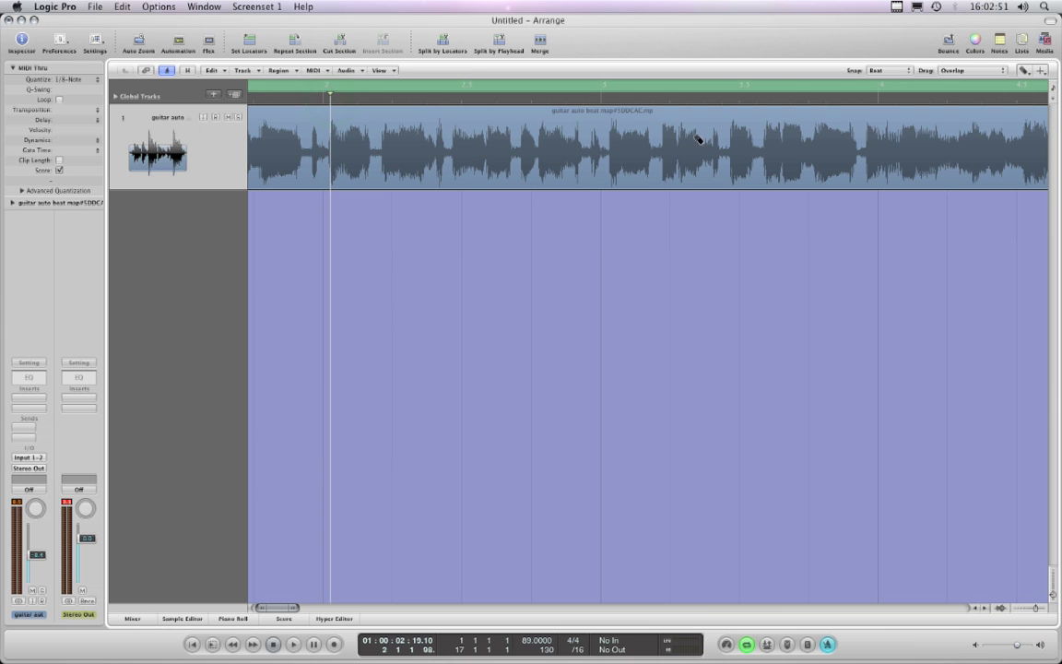
click(314, 645)
click(293, 645)
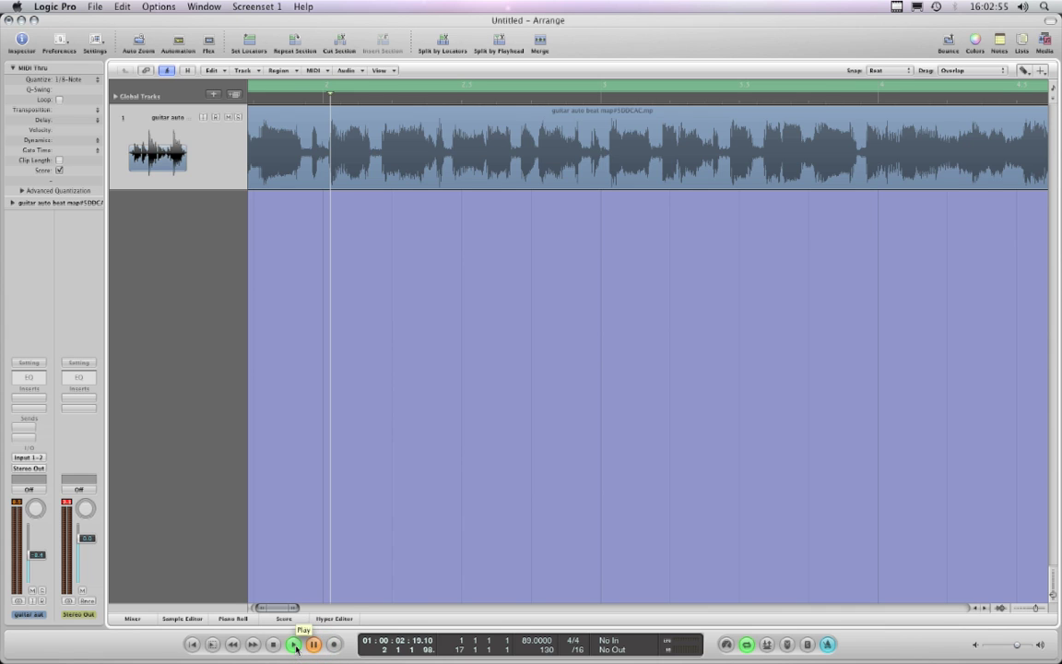
click(295, 645)
click(296, 646)
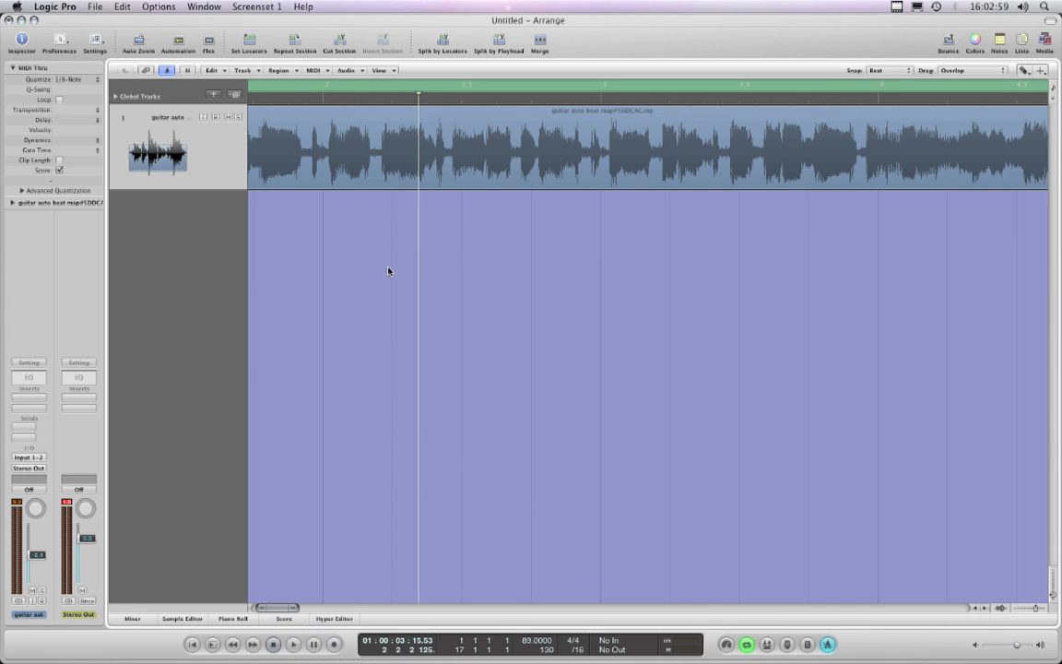
Step: Switch to the Pointer tool and audition the guitar from the note attack just after bar 3
key(Escape)
click(522, 286)
click(609, 98)
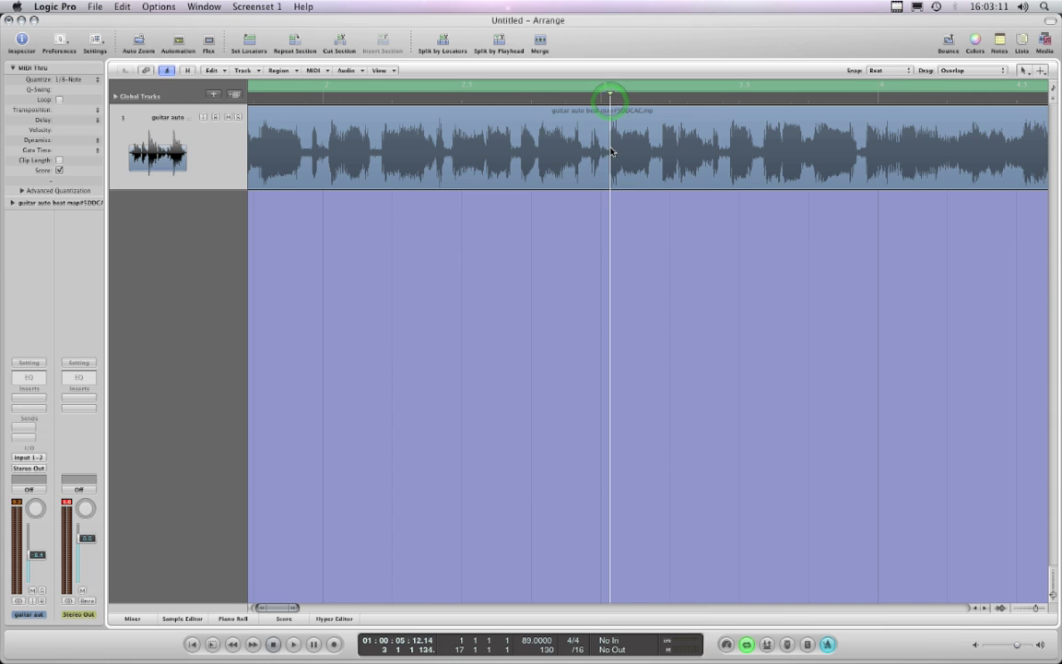
click(608, 96)
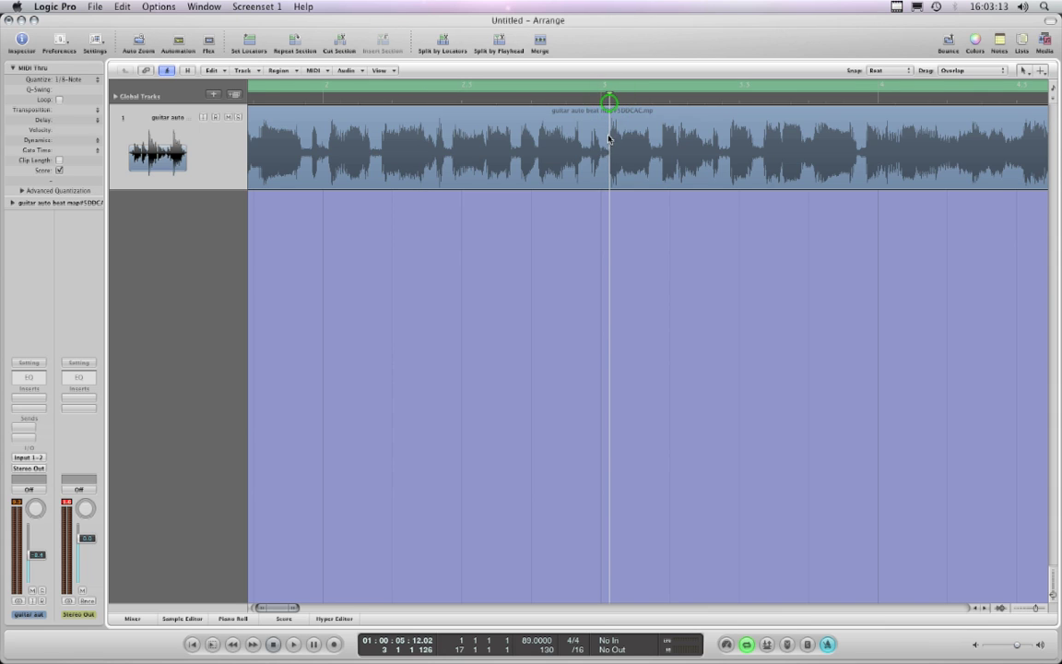
click(295, 645)
key(space)
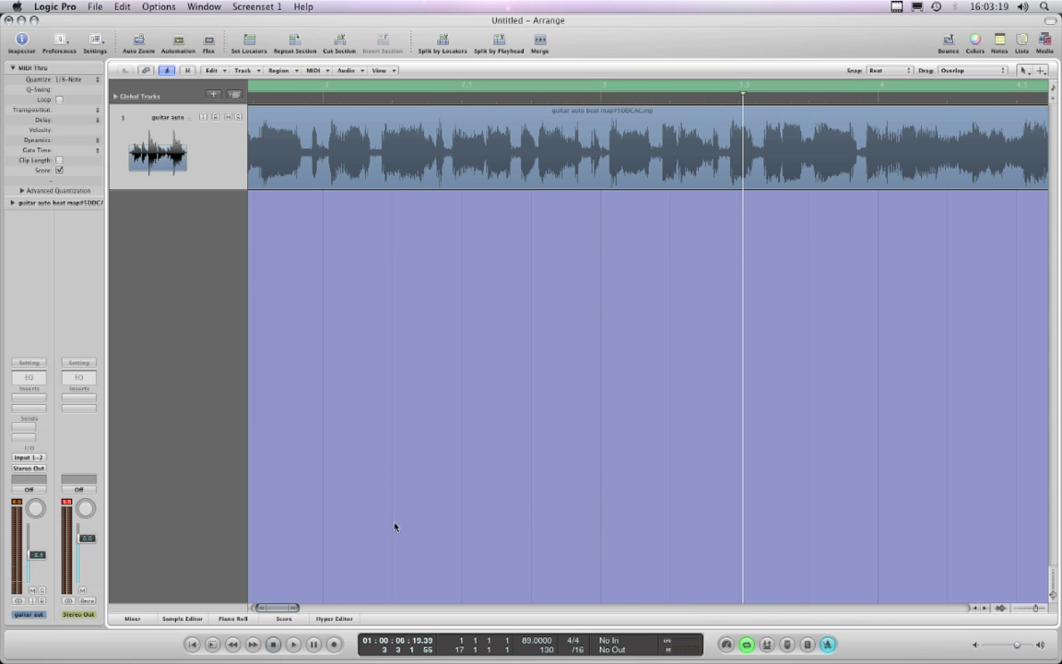
Step: Place the playhead on the note attacks at bars 5 and 6 to compare them with the grid
drag(278, 608, 286, 608)
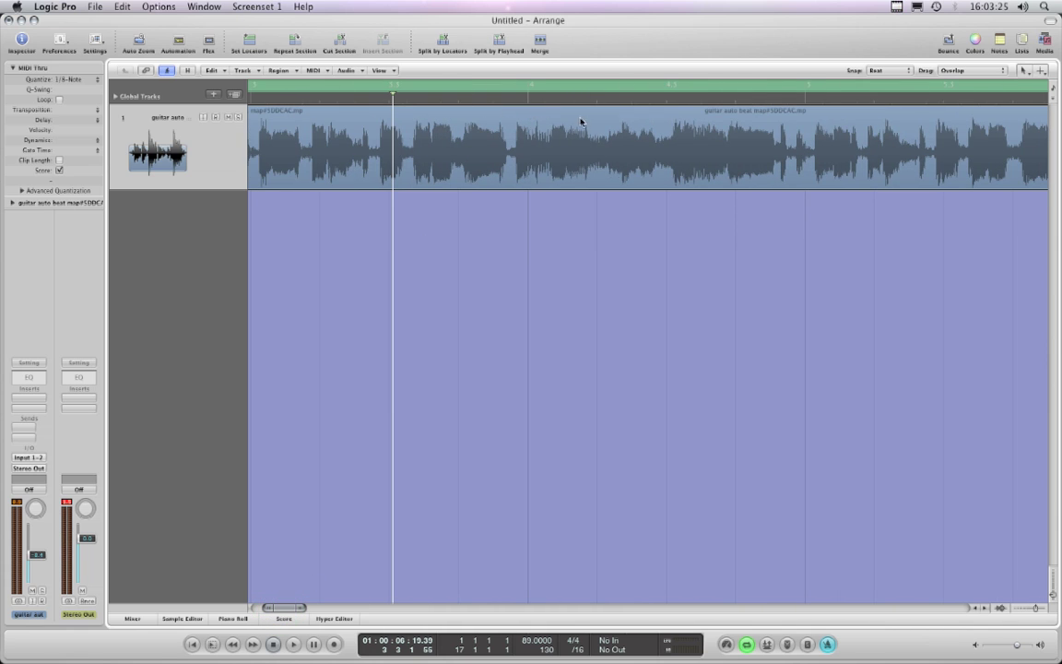
click(815, 103)
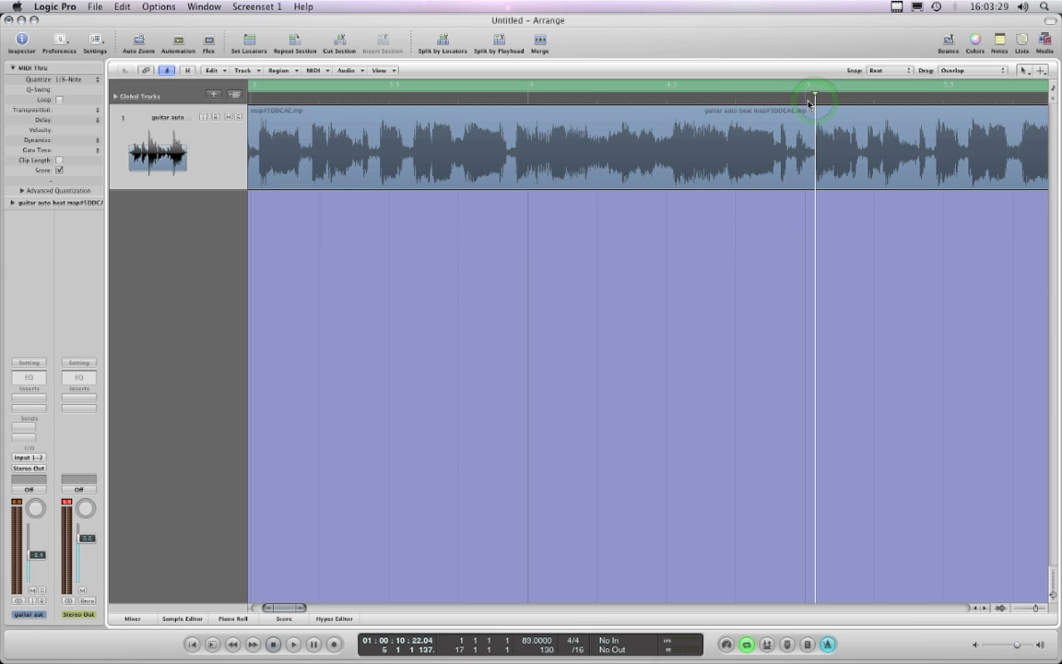
drag(294, 611, 306, 610)
click(756, 99)
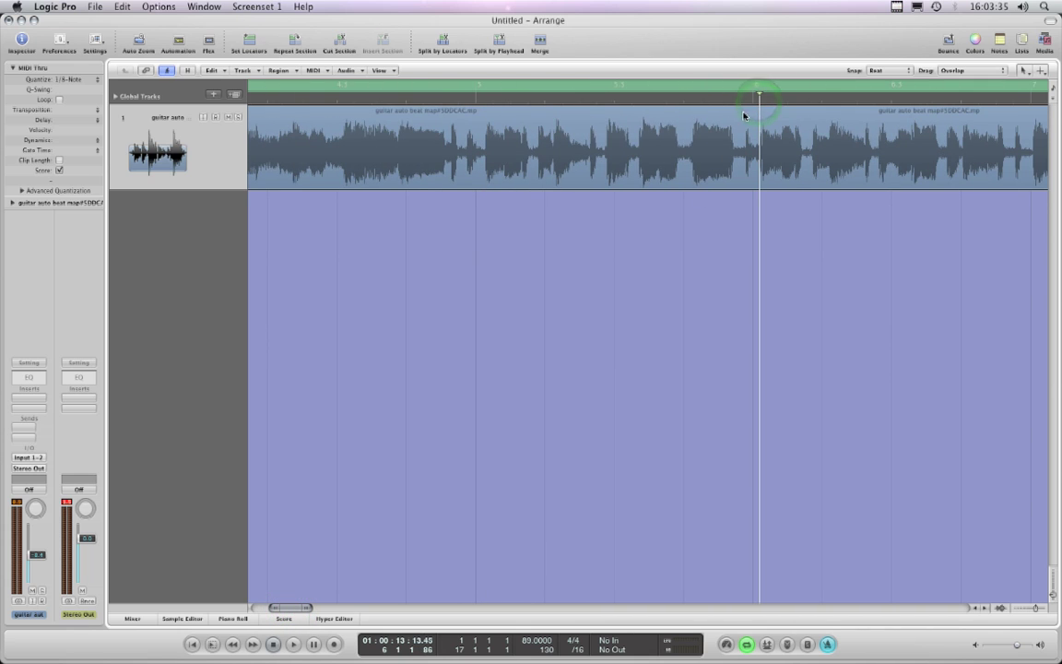
Step: Audition the guitar from the note attack at bar 7 and compare the attack near bar 8 with the grid
drag(284, 611, 291, 611)
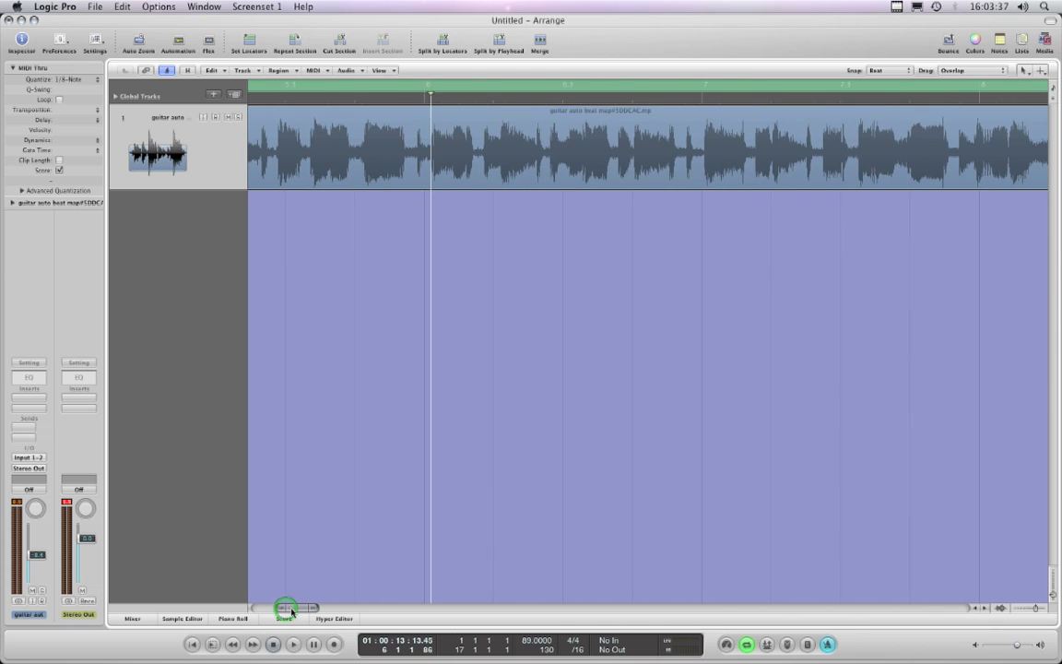
click(705, 101)
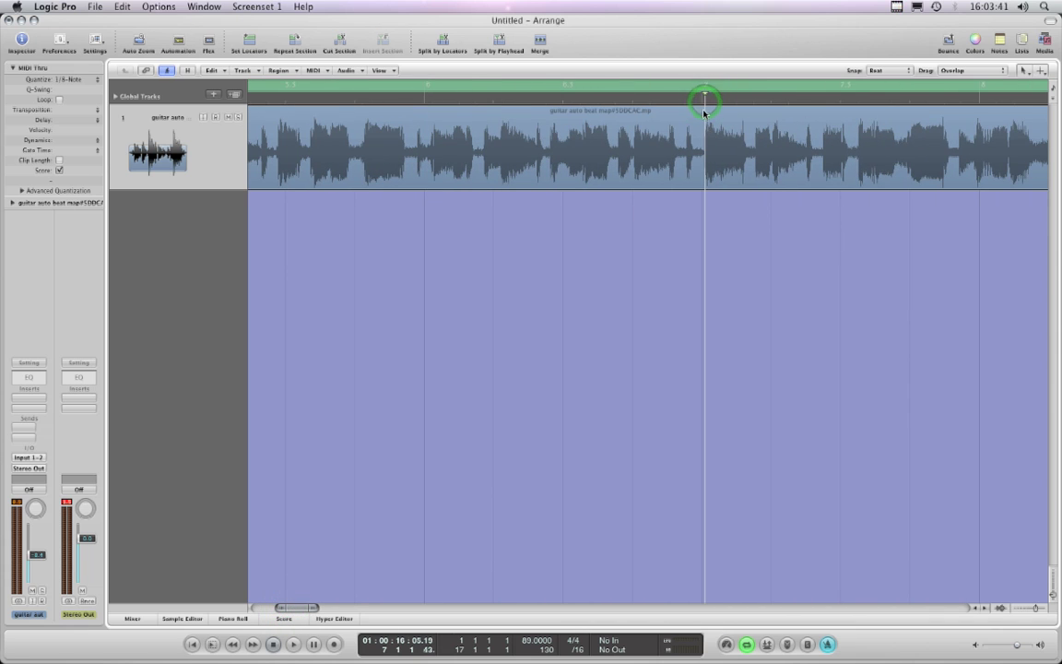
click(703, 96)
click(314, 645)
click(293, 644)
click(312, 645)
click(300, 645)
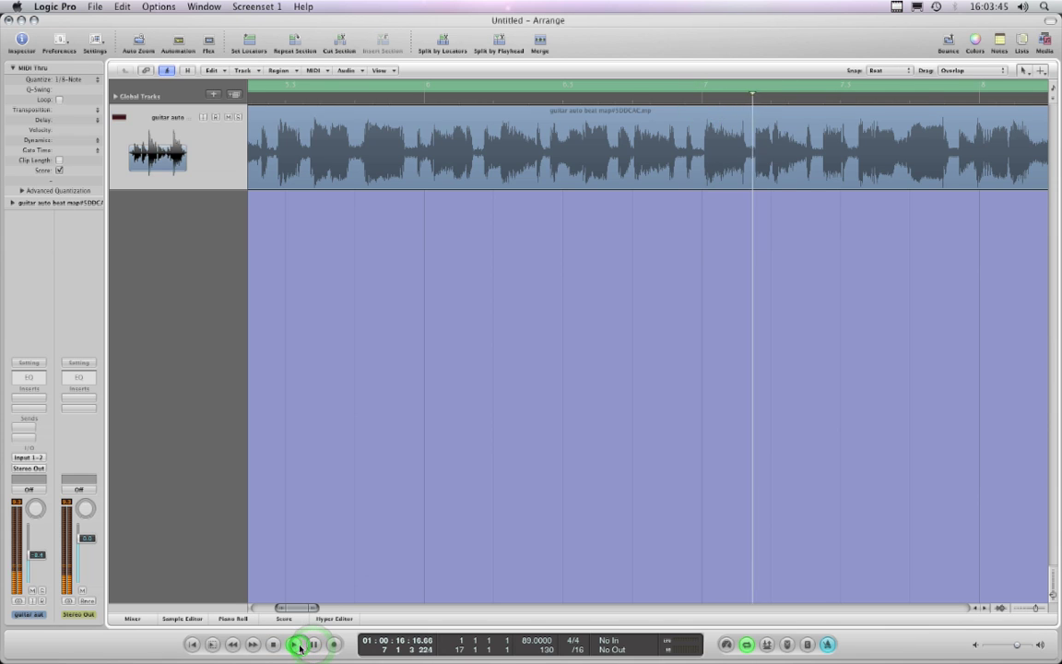
click(702, 96)
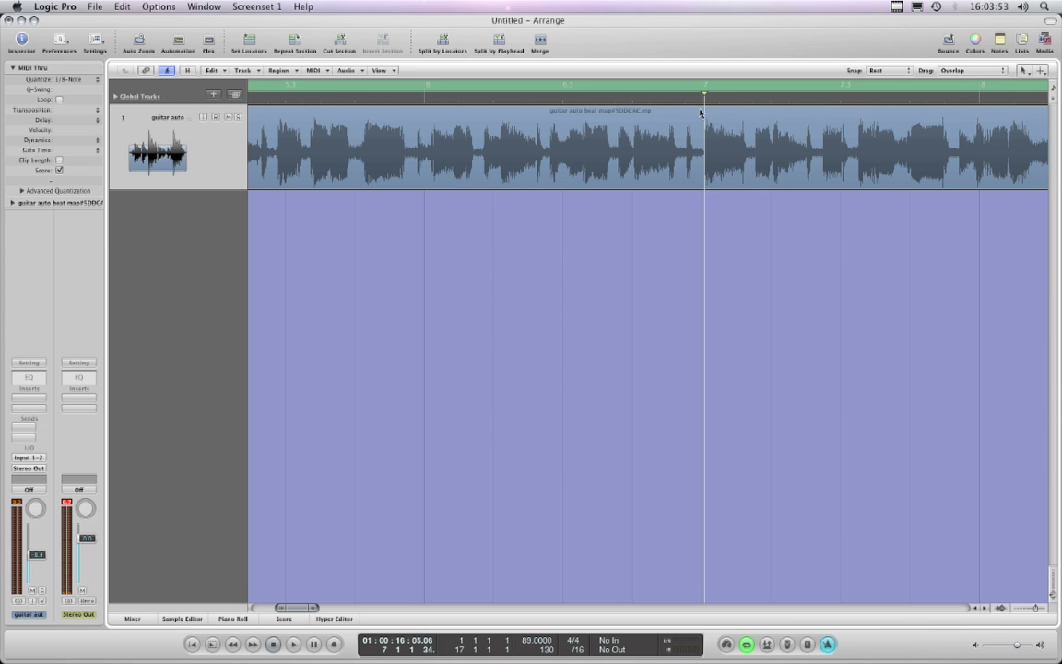
click(977, 99)
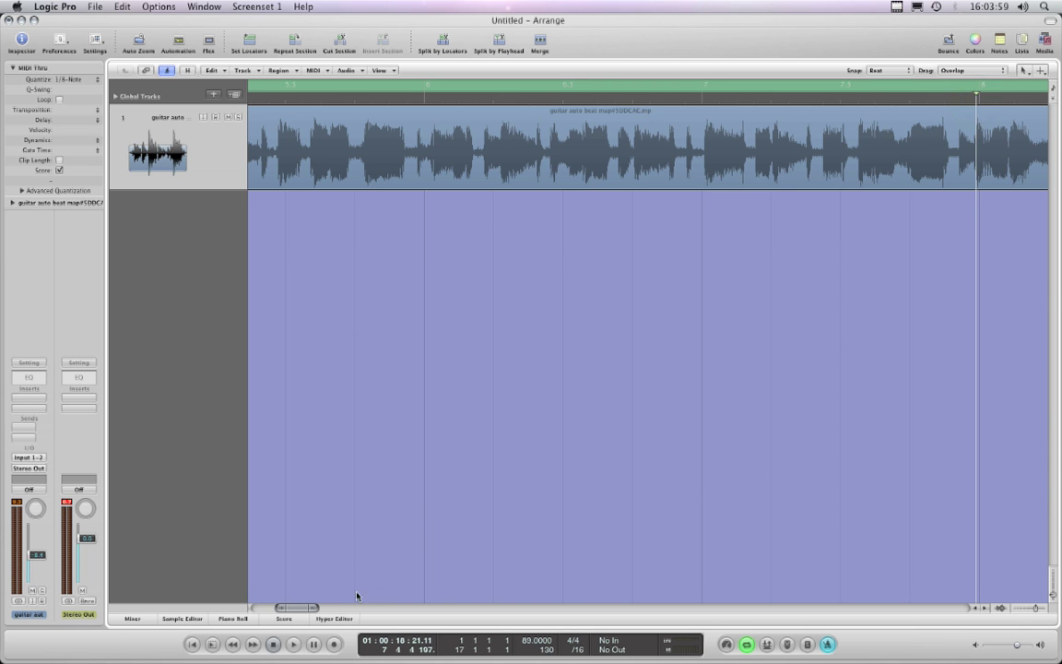
Step: At the start of bar 2, show Flex View and set the guitar track's flex mode to Monophonic
mouse_move(318, 609)
mouse_down()
mouse_move(297, 610)
mouse_move(321, 610)
mouse_move(308, 611)
mouse_up()
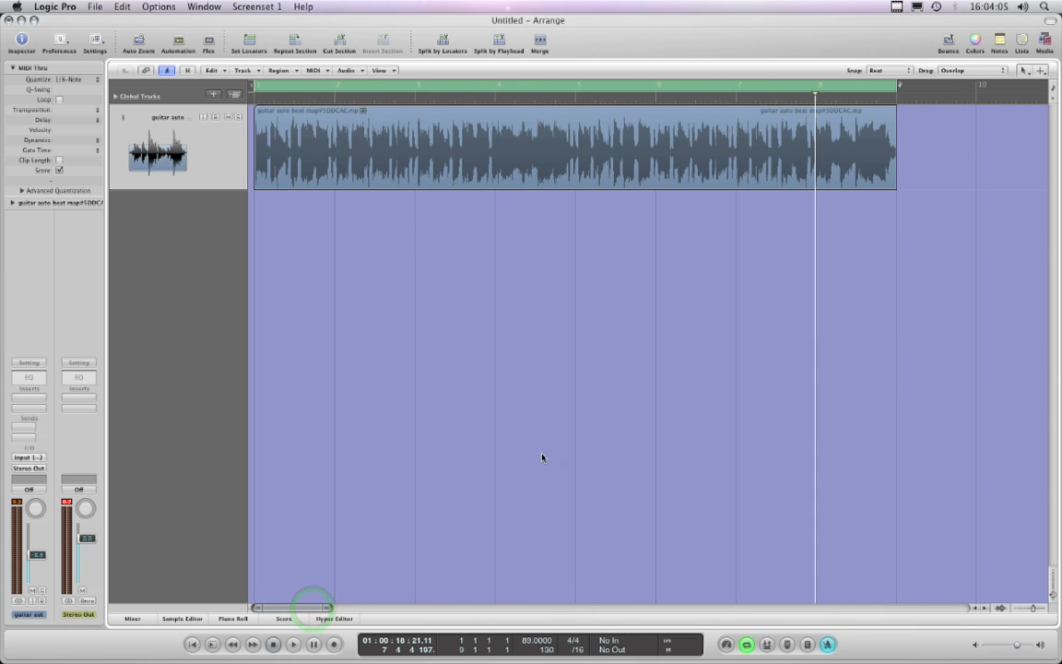
click(336, 98)
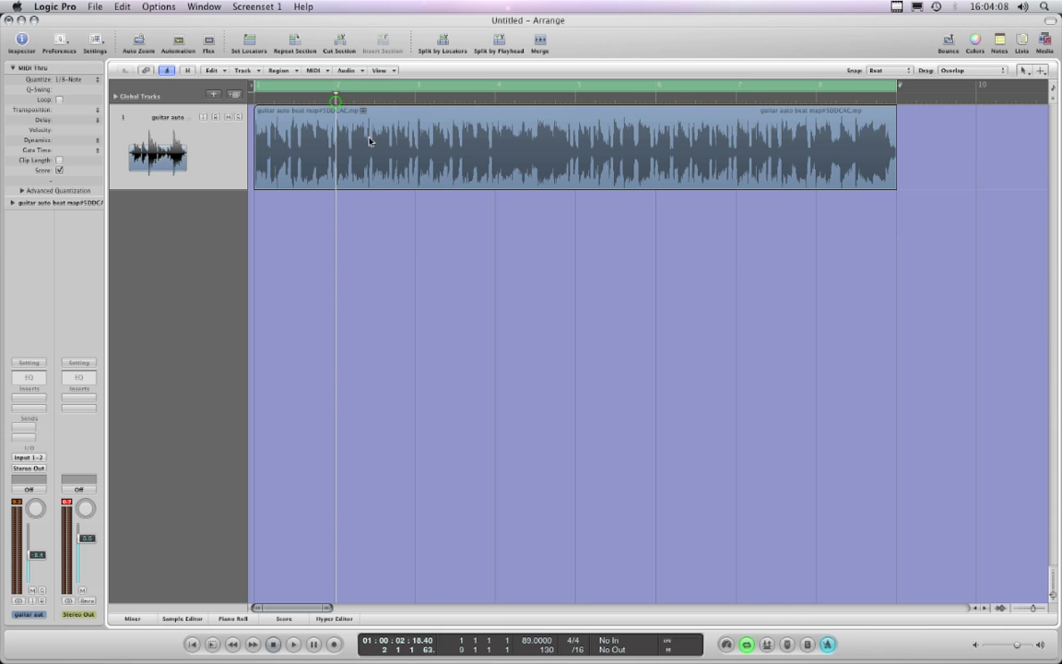
click(1042, 611)
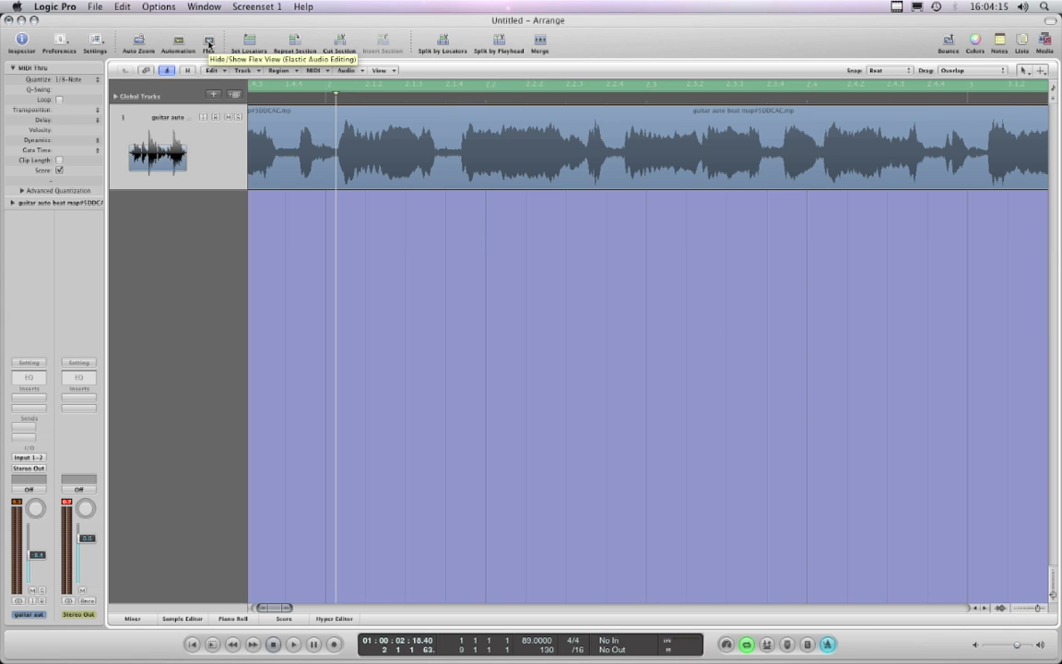
click(381, 70)
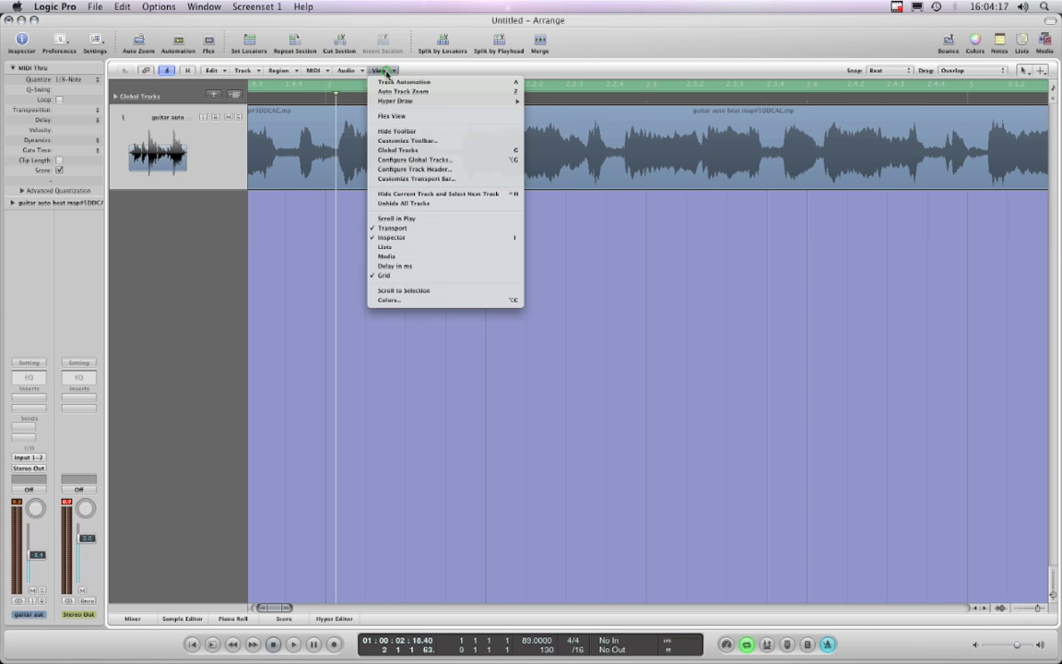
click(398, 116)
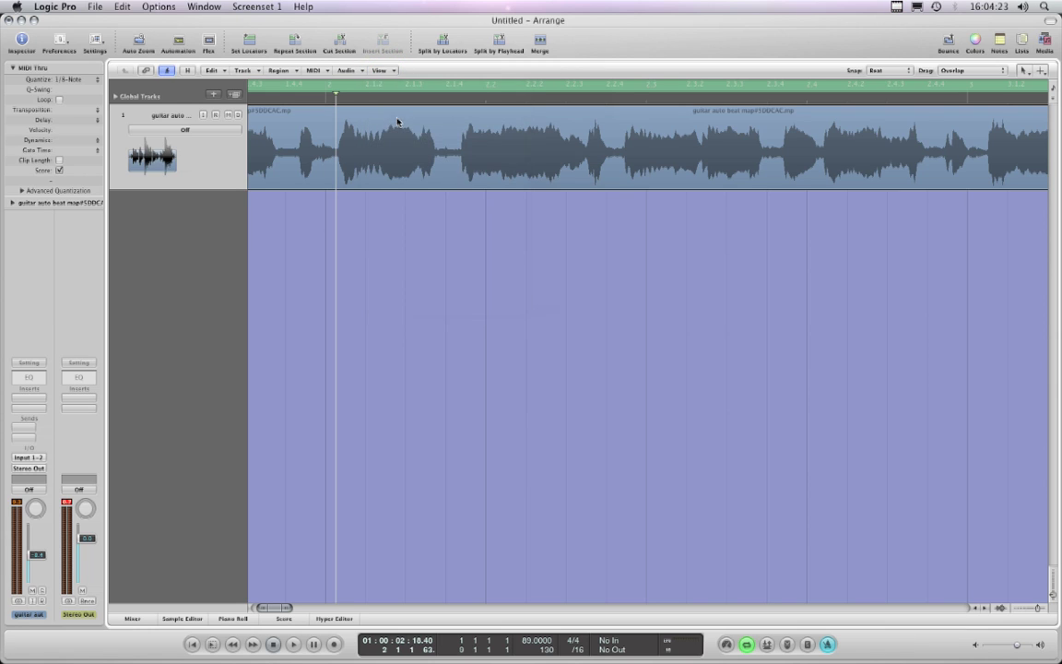
click(185, 131)
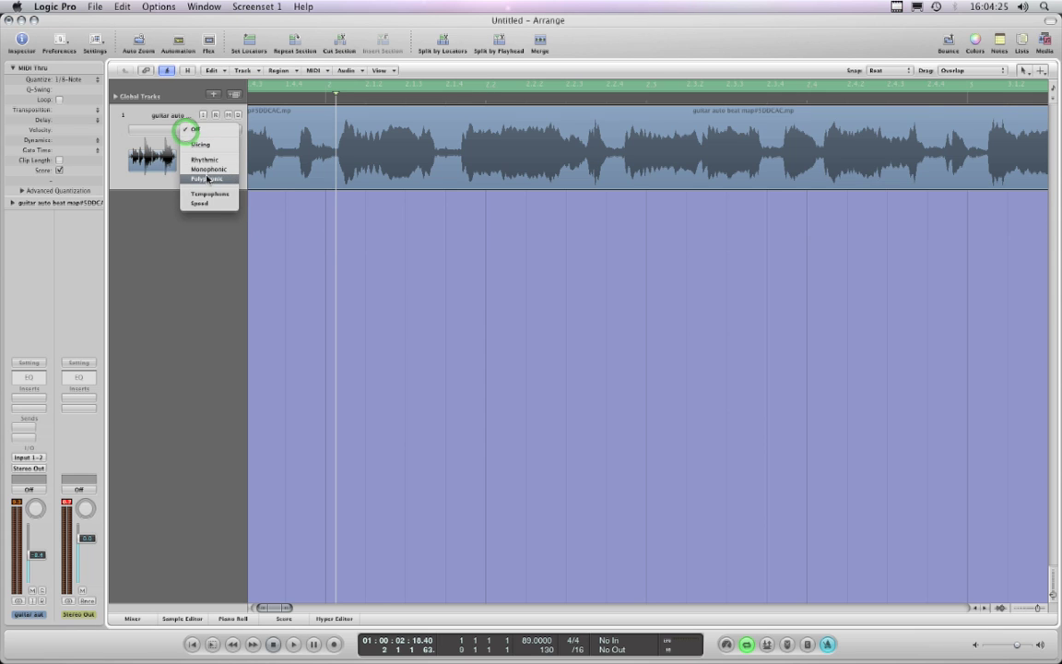
click(207, 171)
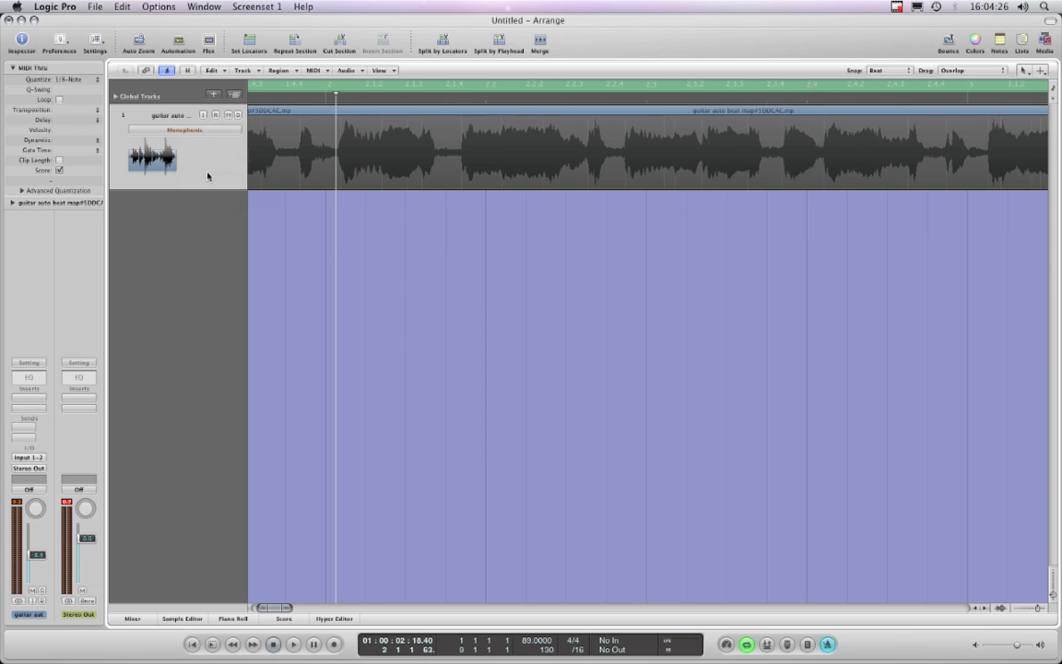
Step: Add a flex marker at the attack of the first note just after bar 2
click(339, 125)
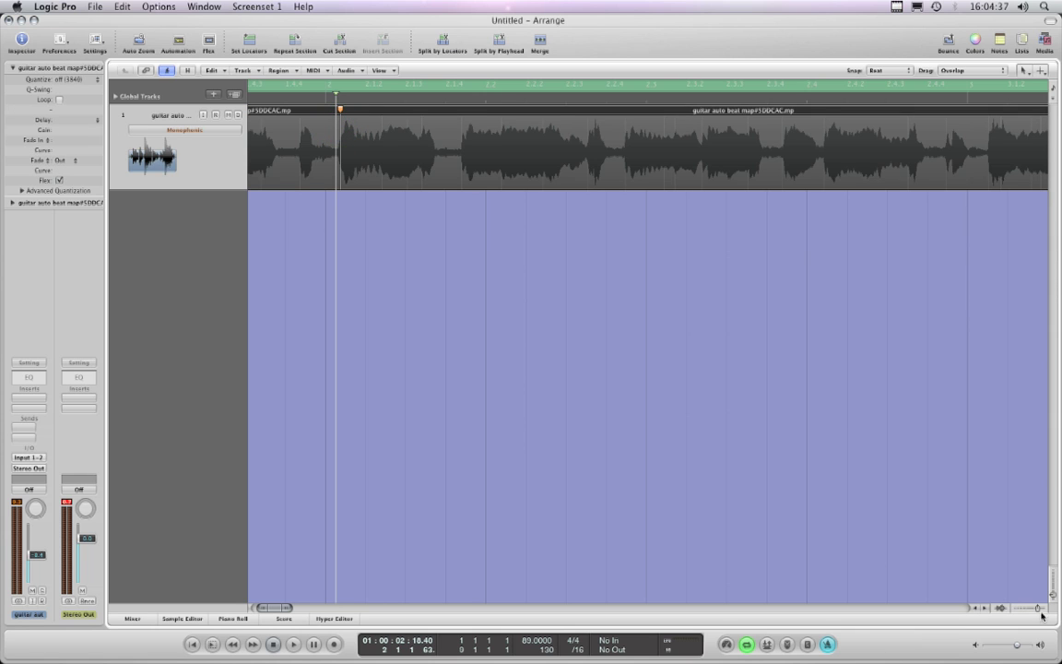
drag(1043, 612, 1040, 608)
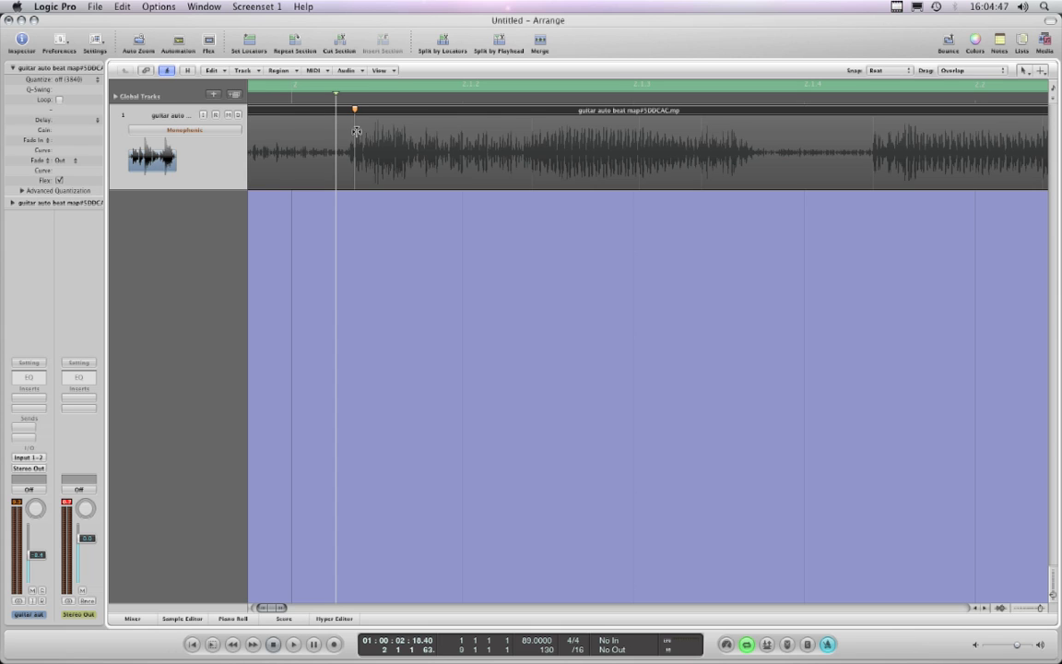
Step: Set snapping to Samples and fine-tune the flex marker's position onto the attack of the note after bar 2
click(902, 71)
click(882, 119)
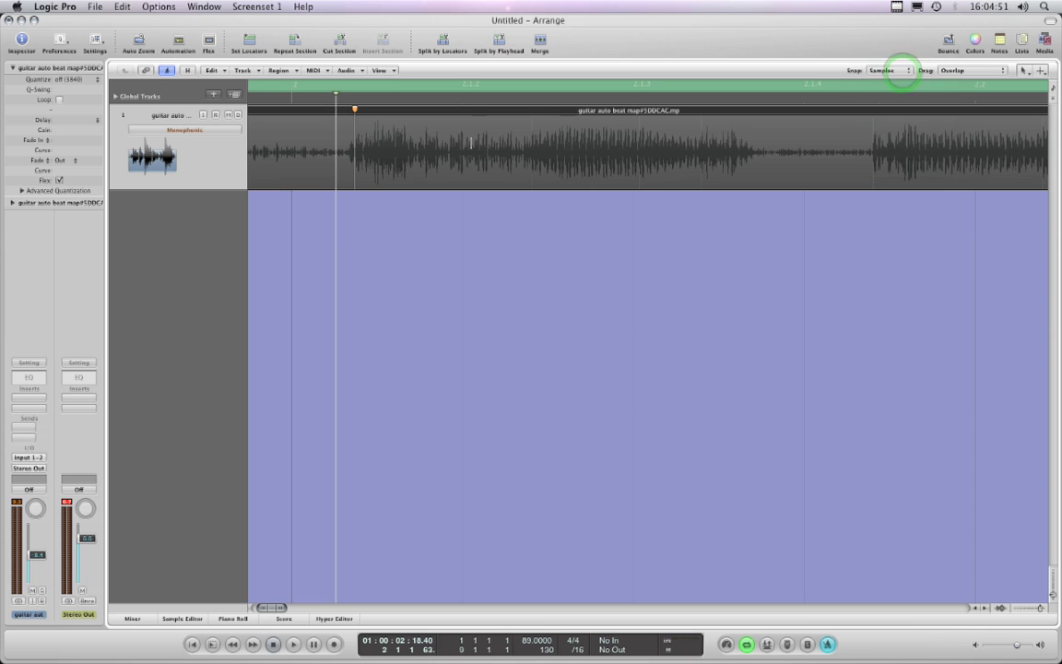
click(355, 124)
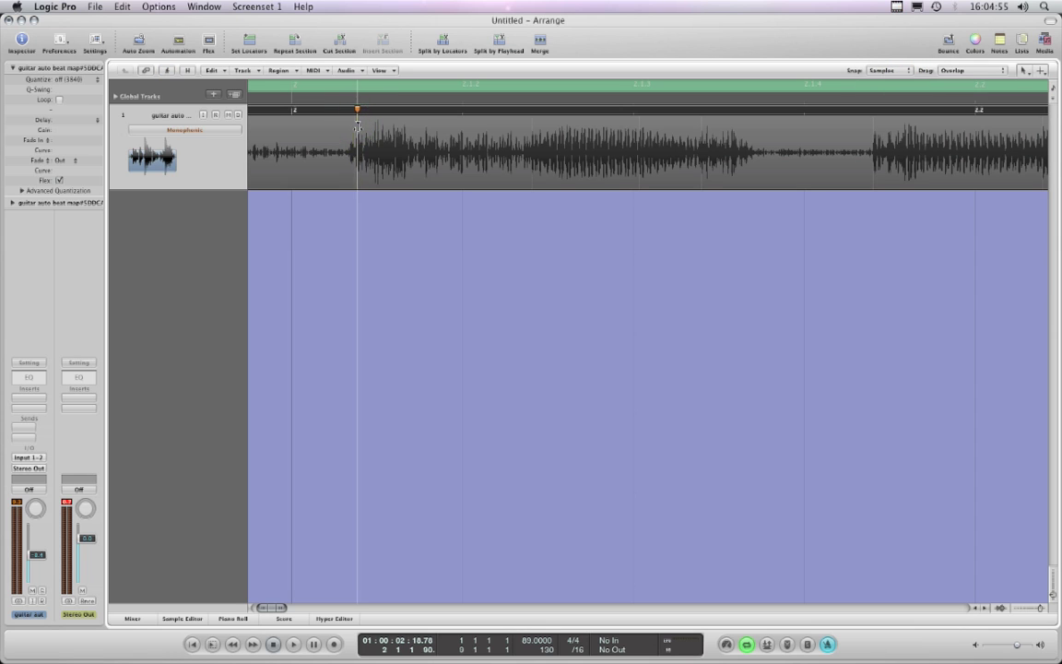
mouse_move(357, 124)
mouse_down()
mouse_move(347, 128)
mouse_move(363, 129)
mouse_up()
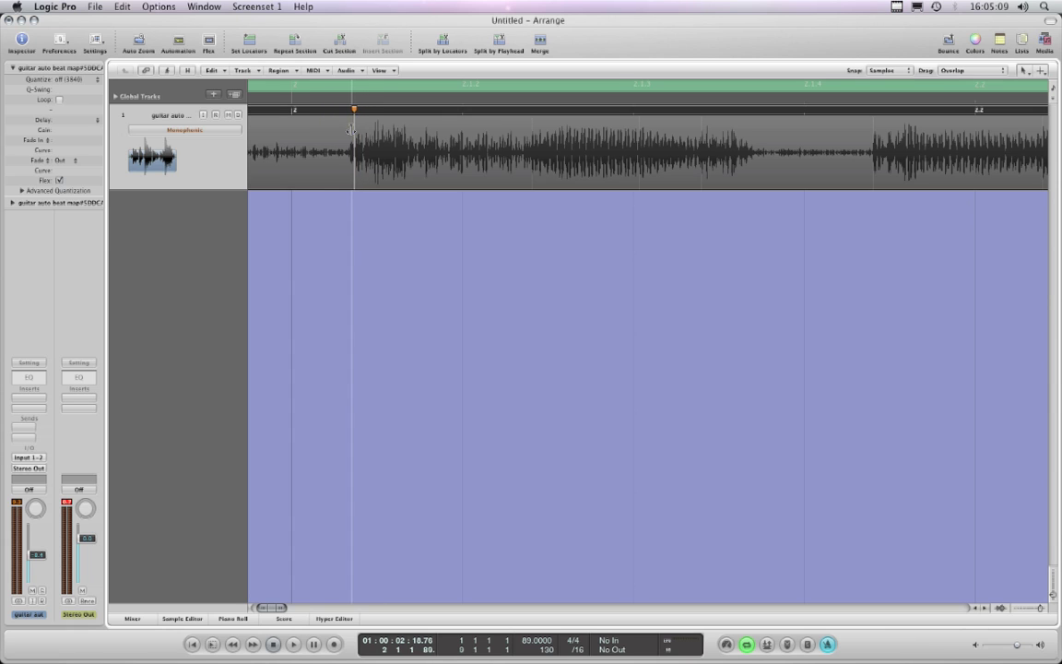
drag(350, 130, 354, 128)
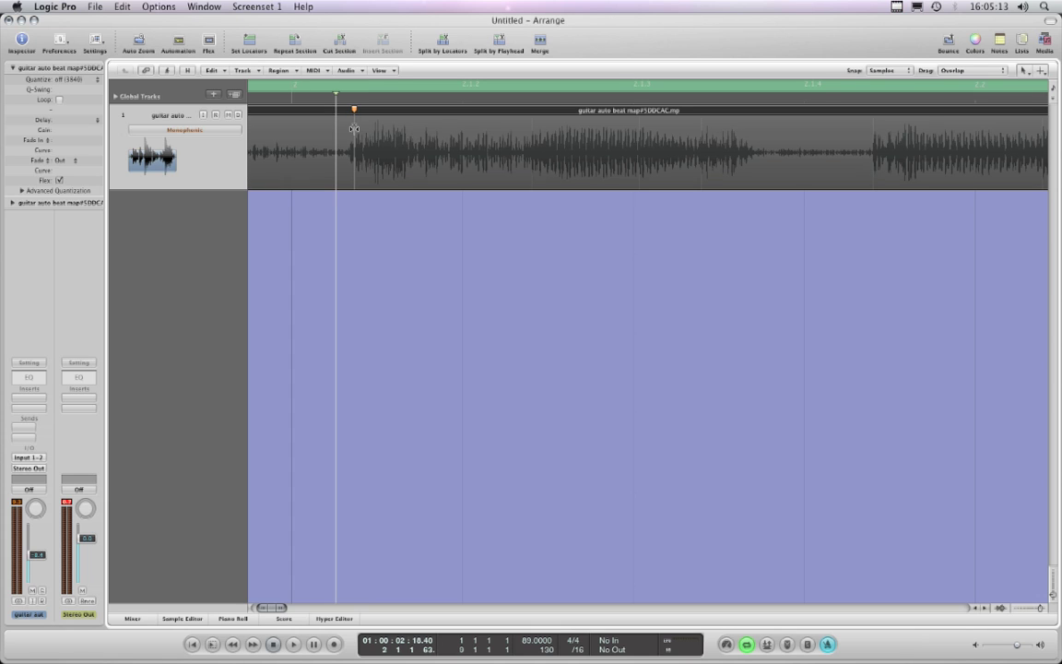
Step: Set snapping to Beat and move the flex marker just after bar 2 onto the start of bar 2
click(892, 71)
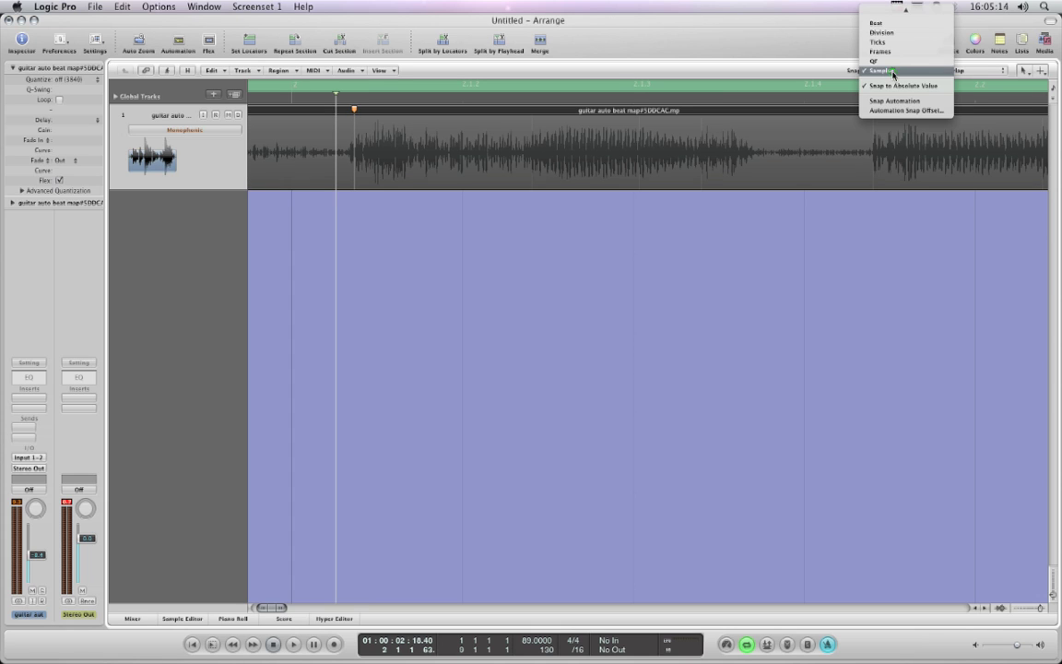
click(889, 26)
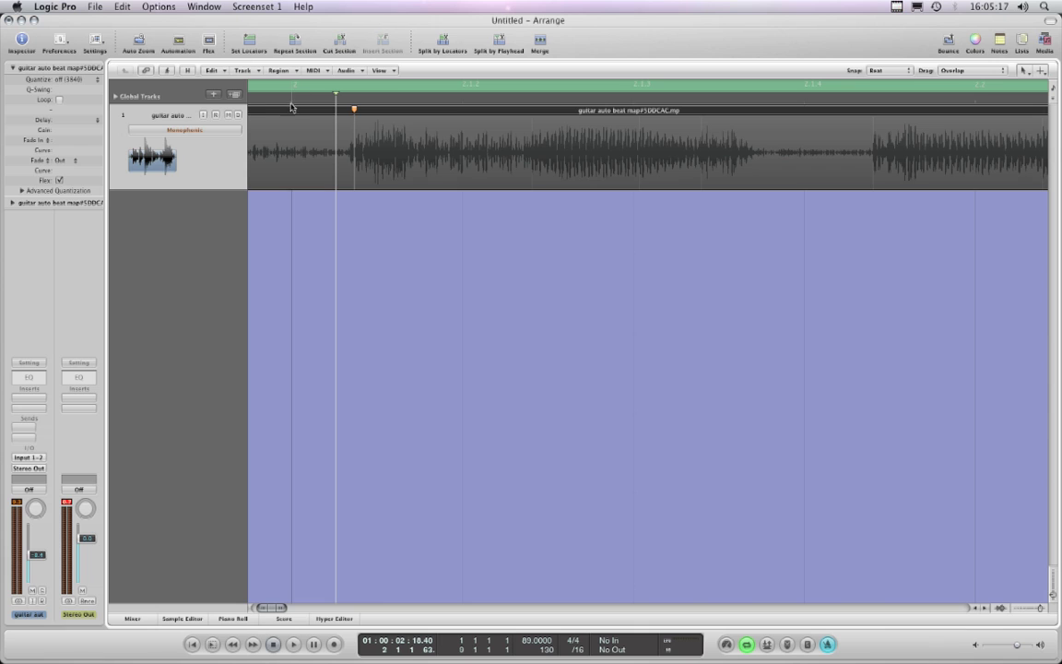
click(891, 71)
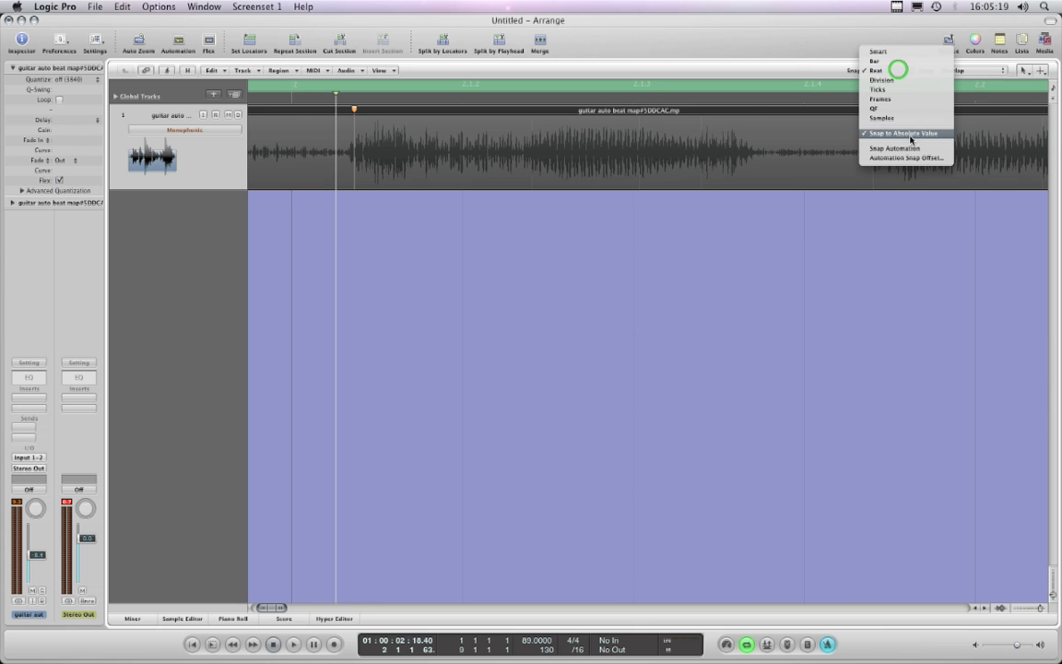
click(794, 74)
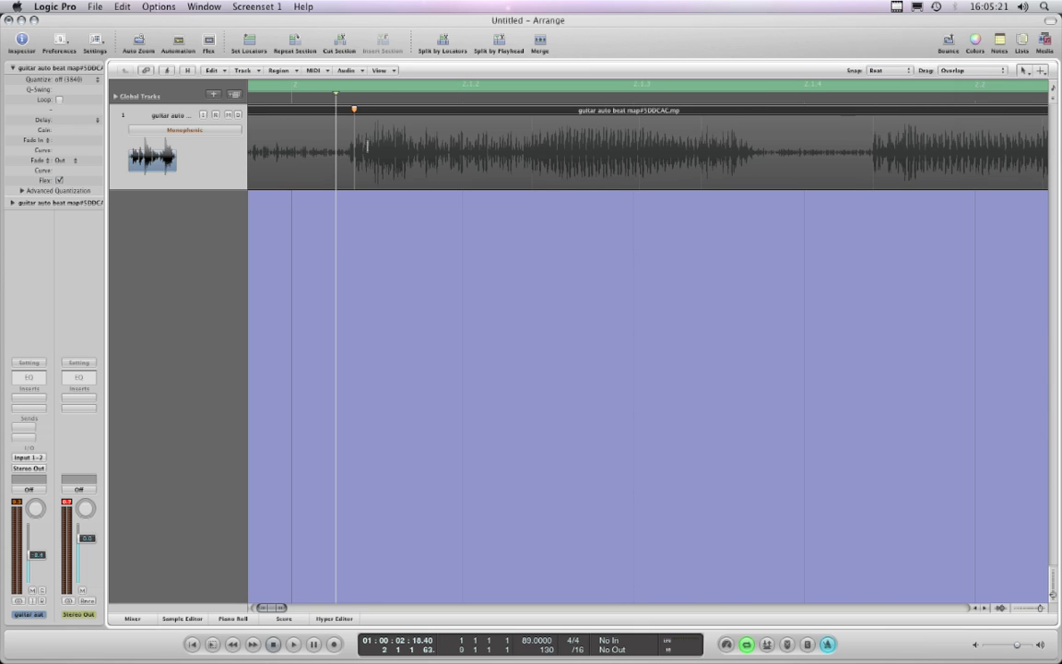
drag(355, 141, 332, 140)
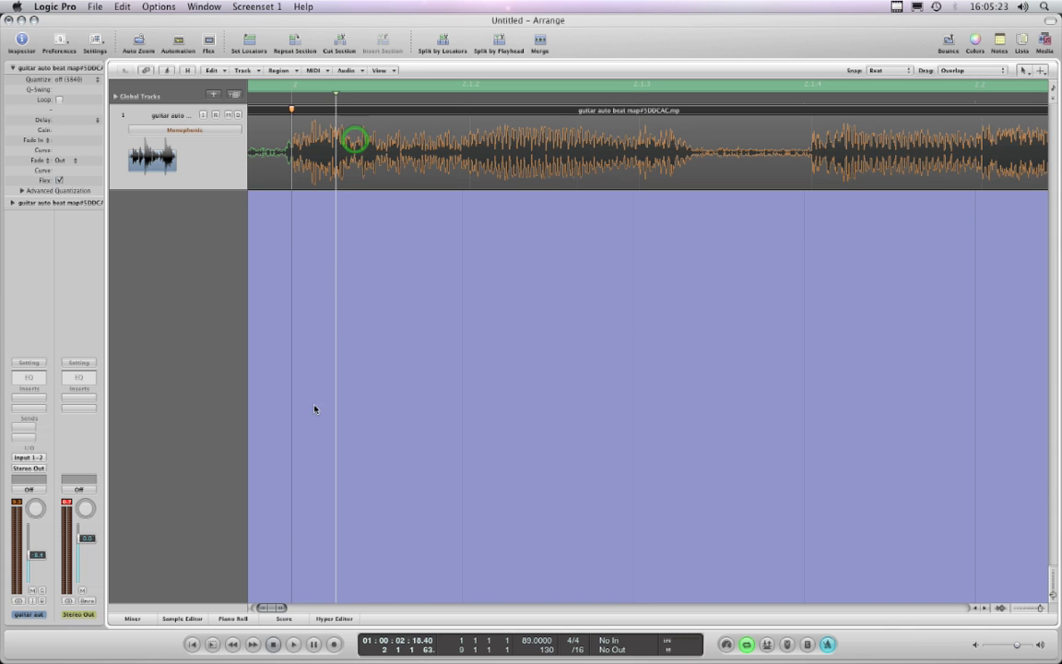
Step: Audition the guitar from the note just after bar 3 and add a flex marker at that note's attack
drag(279, 609, 284, 609)
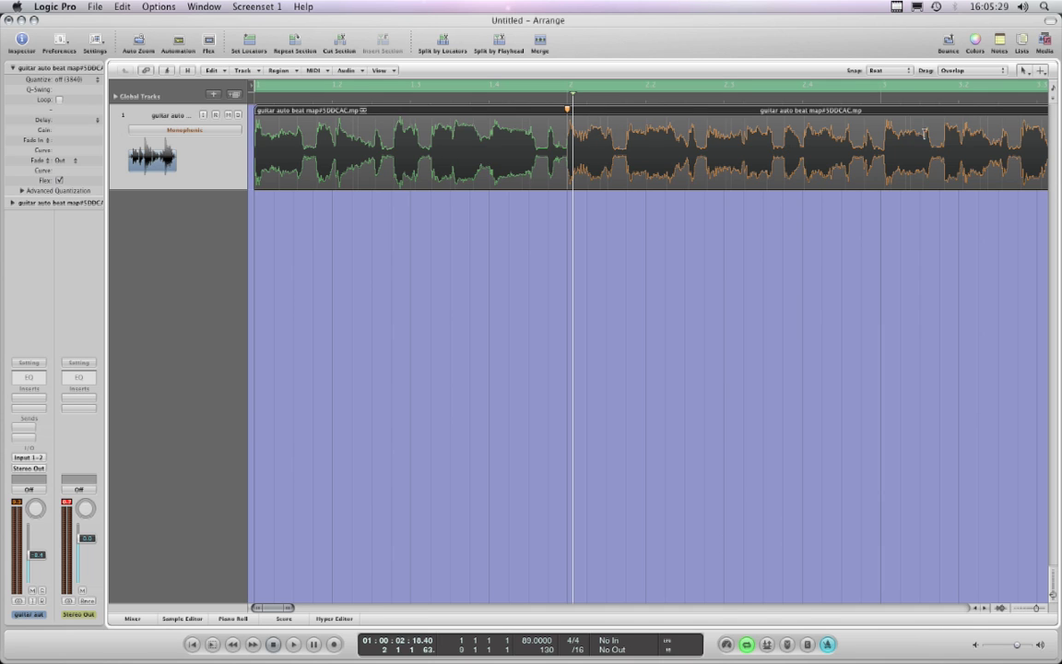
click(884, 105)
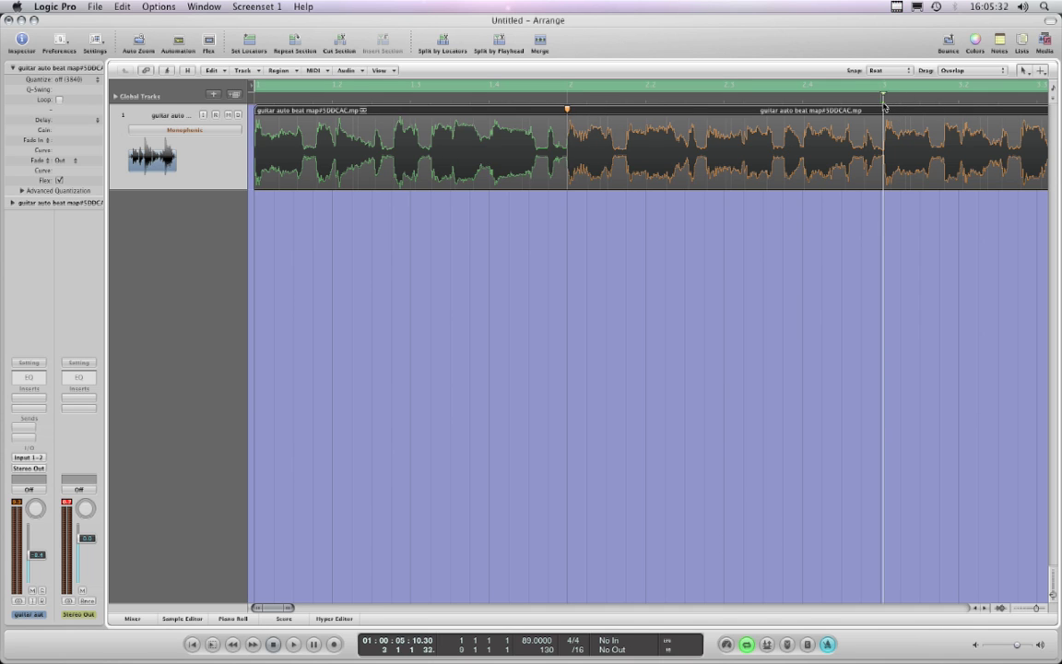
click(1040, 608)
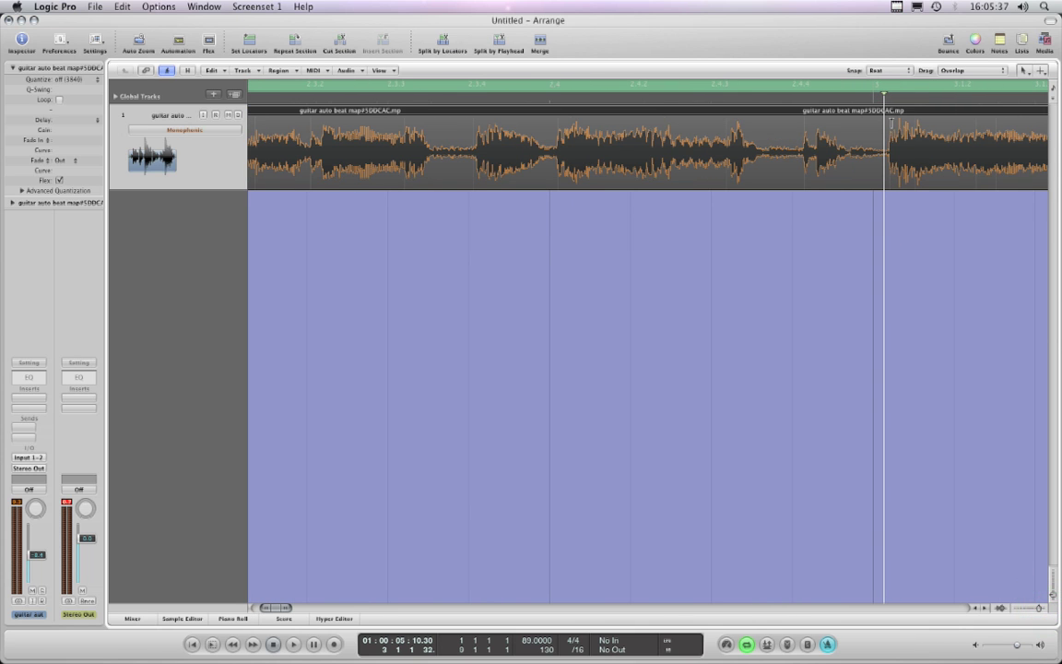
click(887, 92)
click(985, 609)
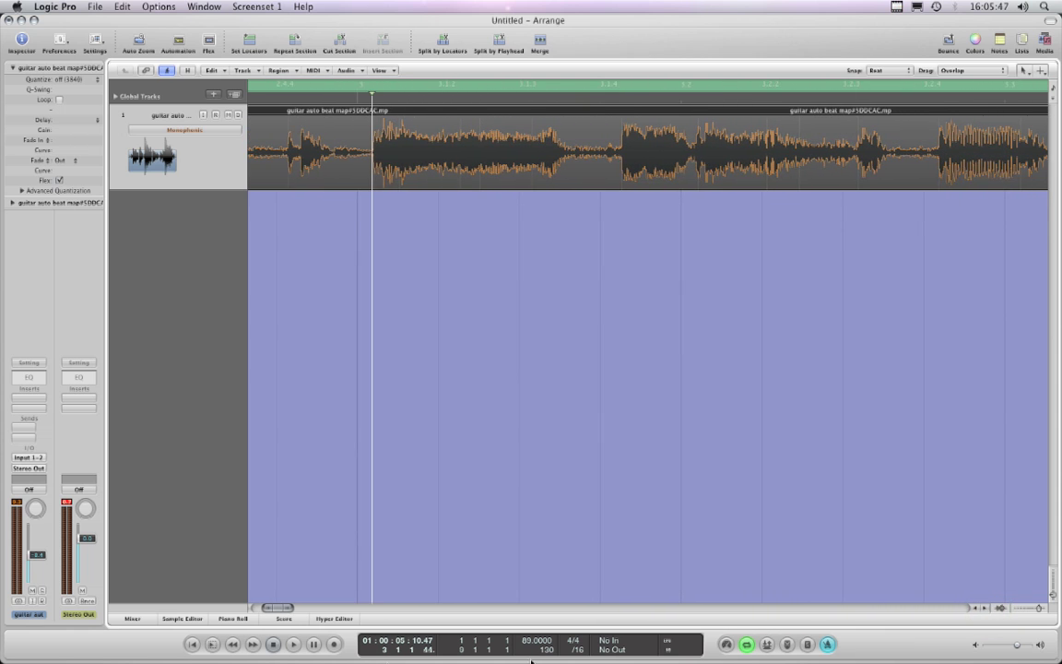
click(294, 644)
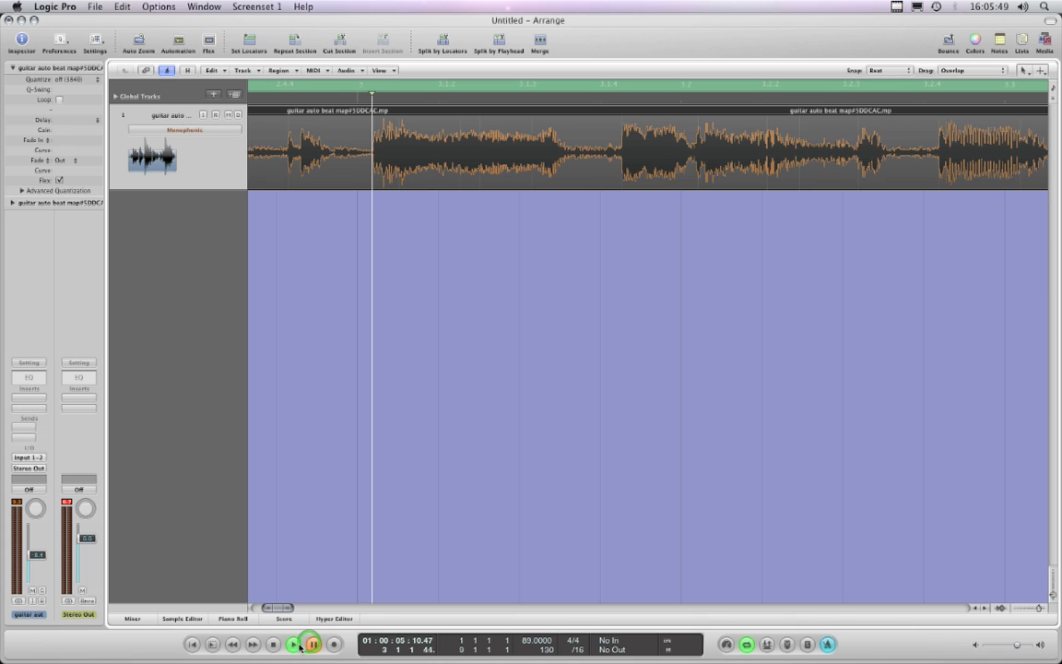
key(space)
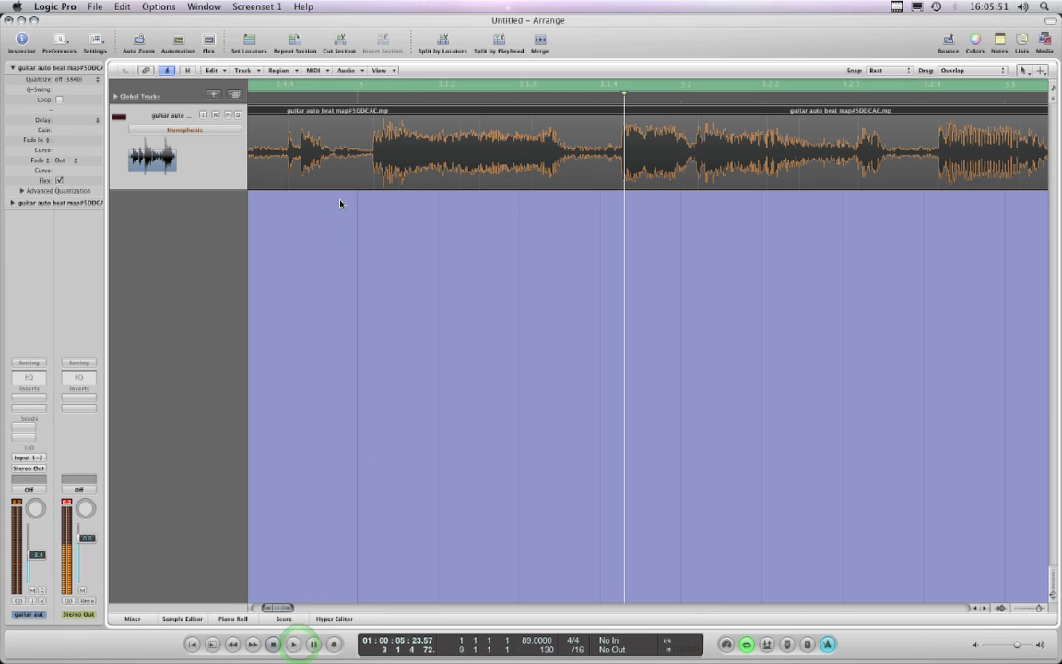
click(373, 123)
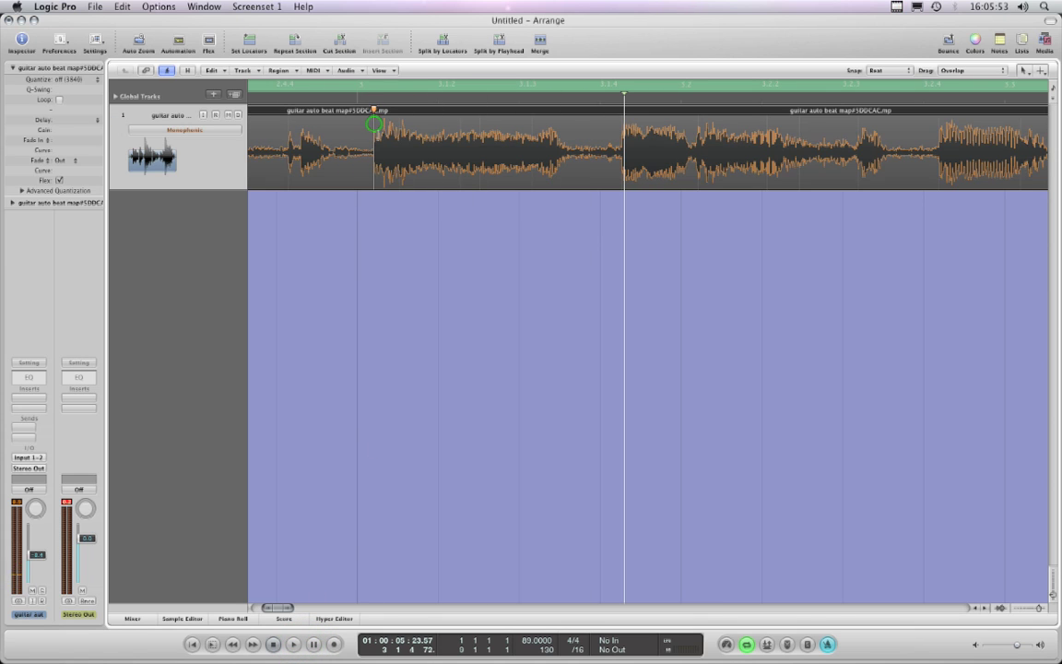
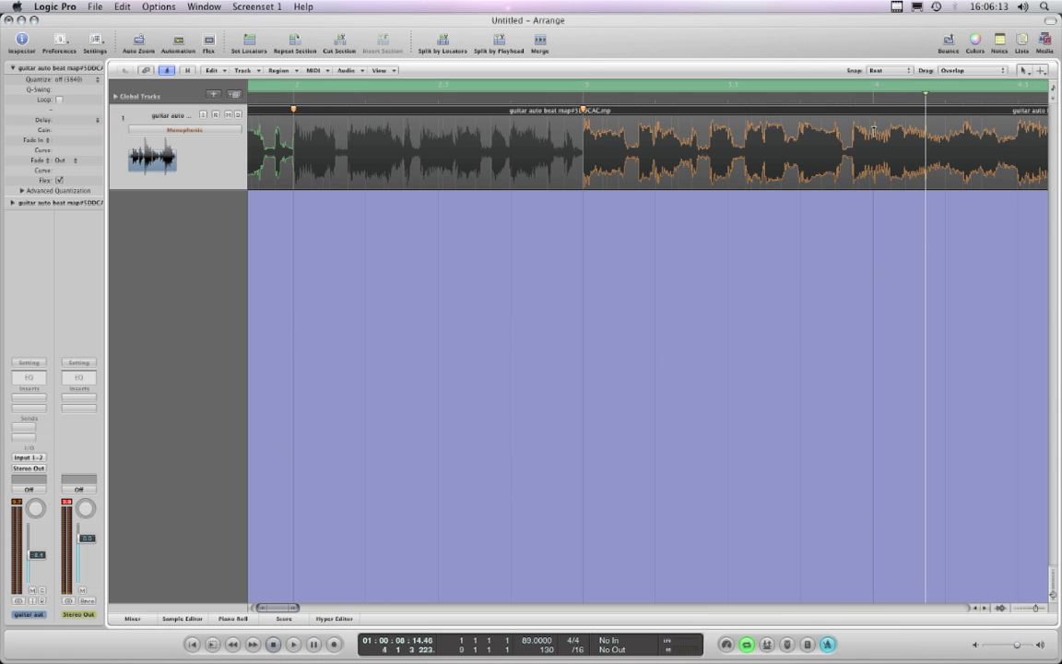
Step: Audition the guitar from just before bar 4 to check where the note attack falls
click(871, 95)
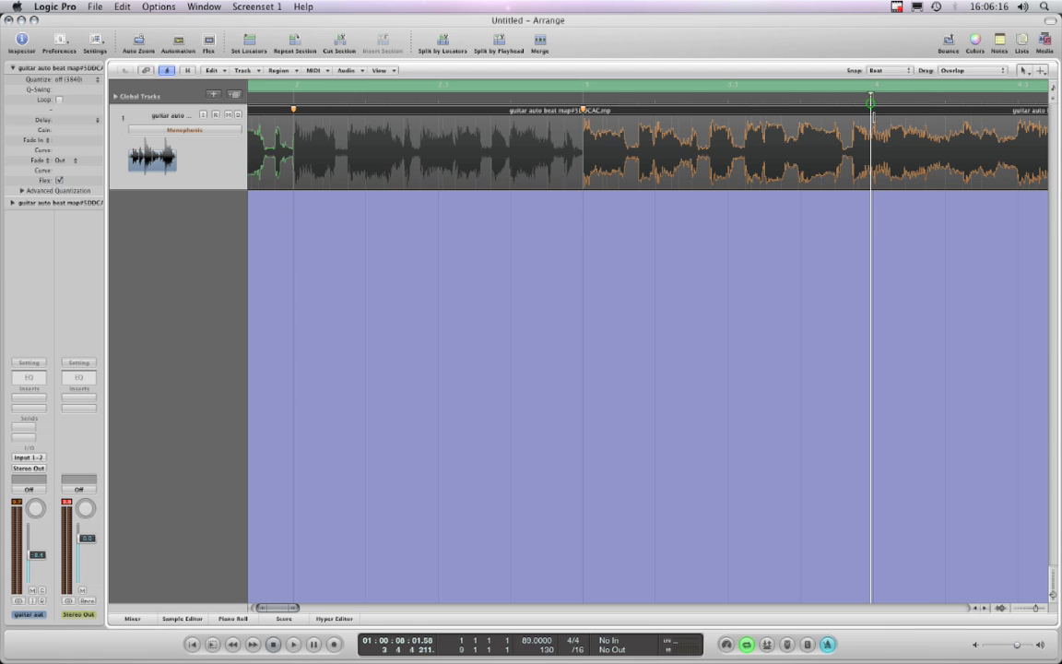
click(297, 647)
key(space)
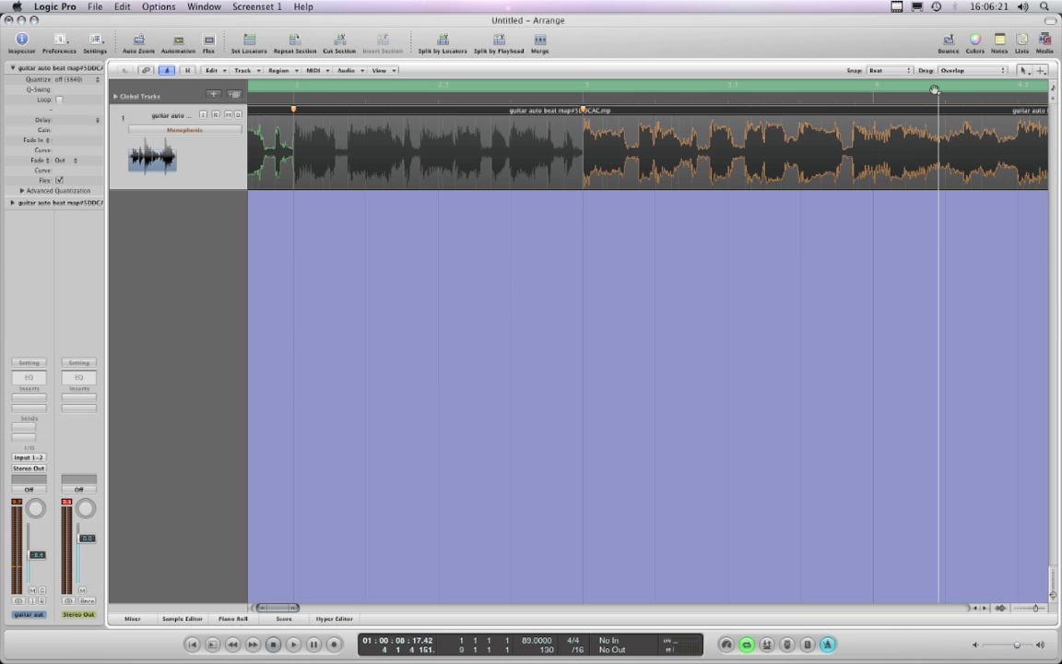
Step: Set snapping to Samples and place the playhead at the note attack just before bar 4
click(913, 71)
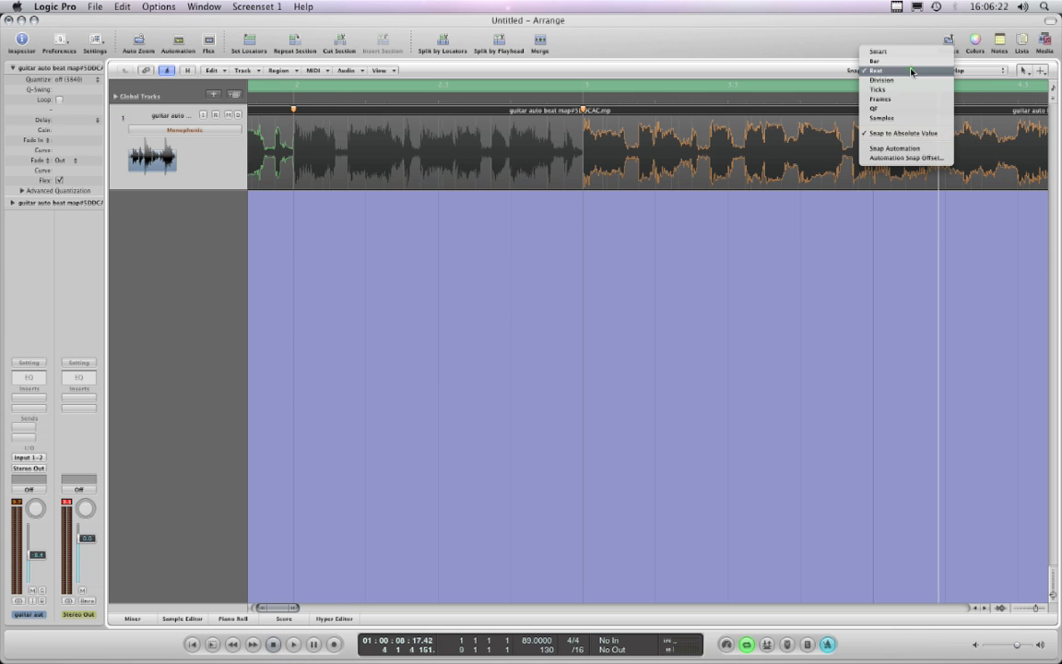
click(899, 121)
click(869, 99)
drag(1038, 609, 1042, 608)
click(985, 608)
click(984, 608)
drag(985, 608, 985, 611)
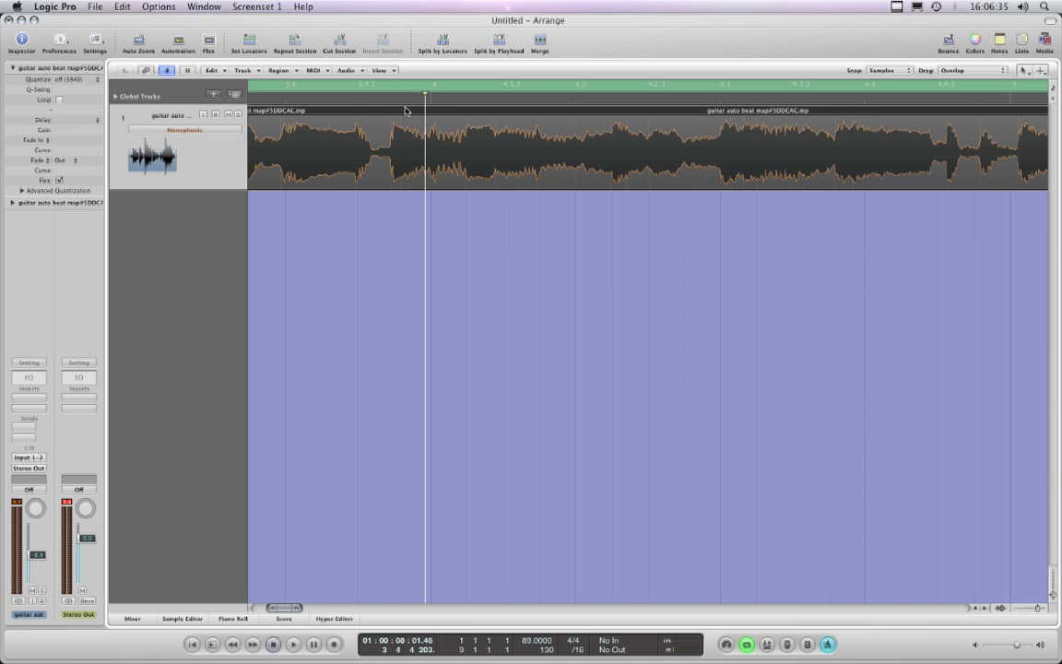
Step: Audition the guitar from the playhead just before bar 4 and add a flex marker at that position
click(316, 644)
click(294, 644)
click(294, 644)
click(273, 644)
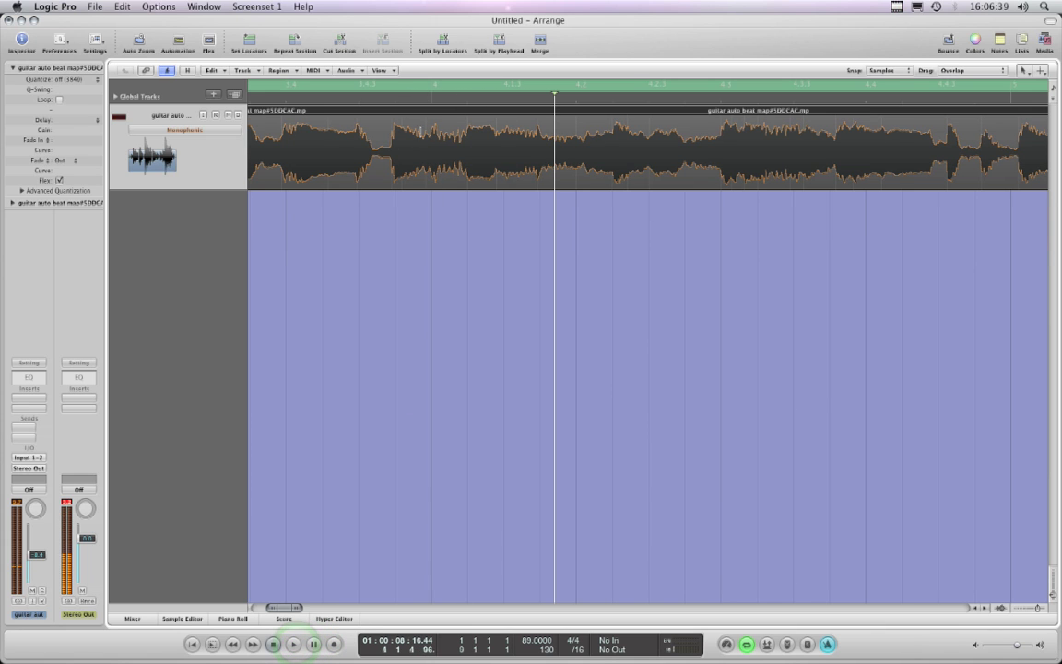
Step: Set snapping to Beat and move the flex marker just before bar 4 onto the start of bar 4
click(904, 68)
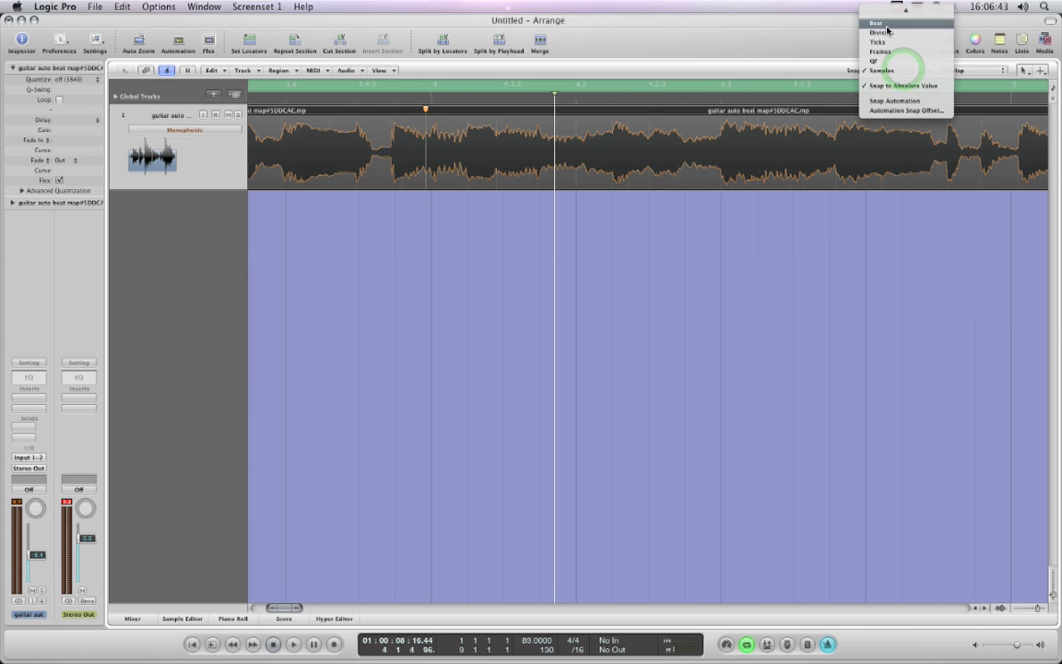
click(881, 23)
drag(426, 125, 432, 126)
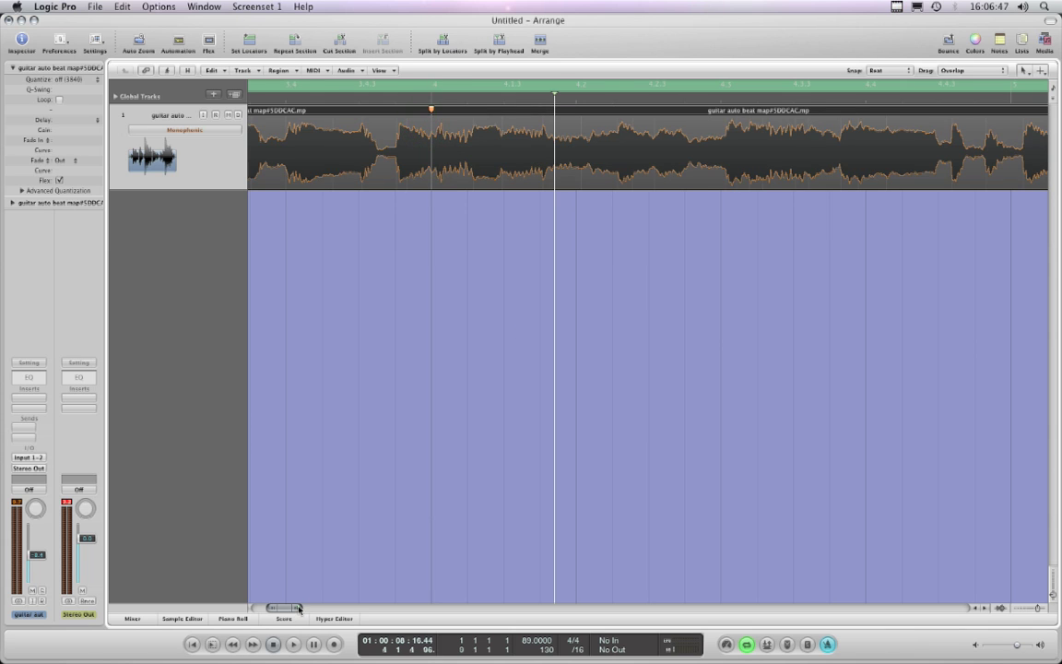
Step: Audition the guitar from the note attack just after bar 5
drag(298, 609, 301, 609)
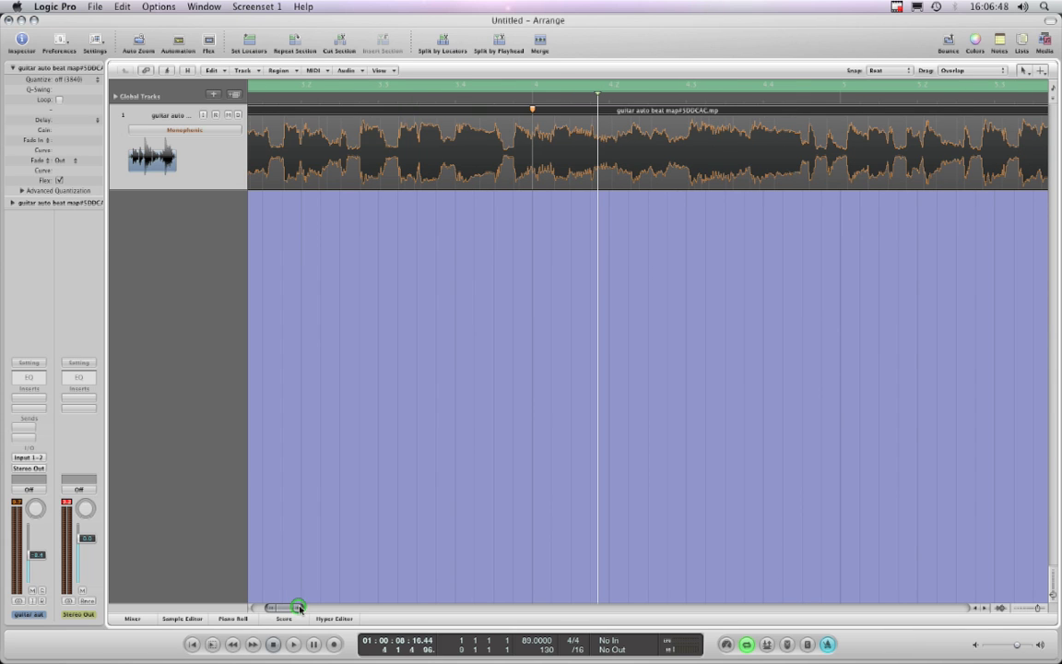
click(847, 99)
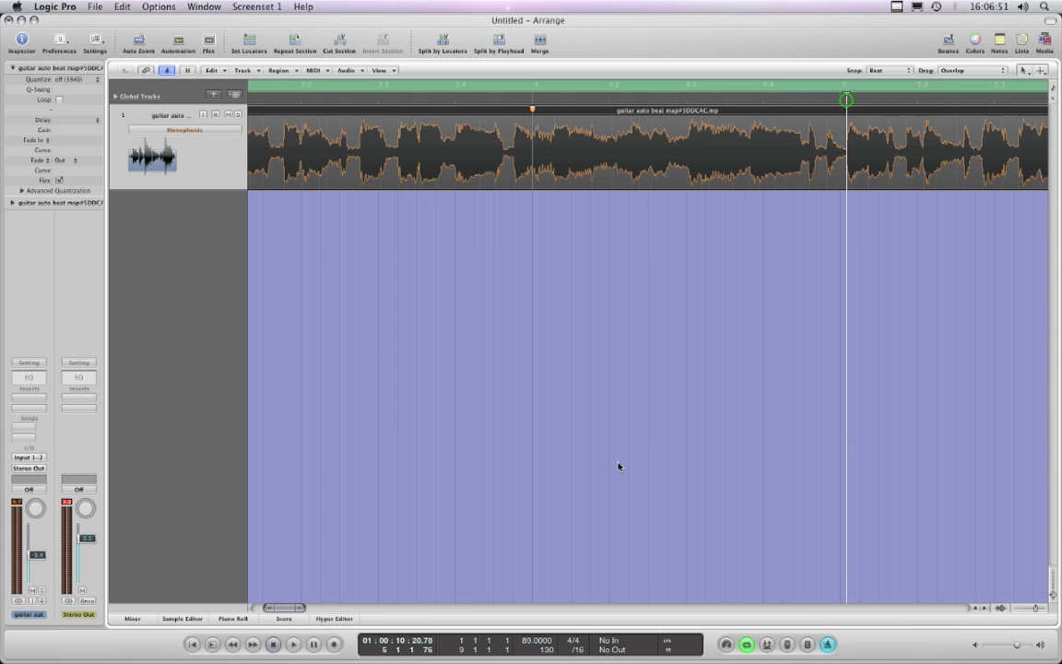
click(293, 645)
key(space)
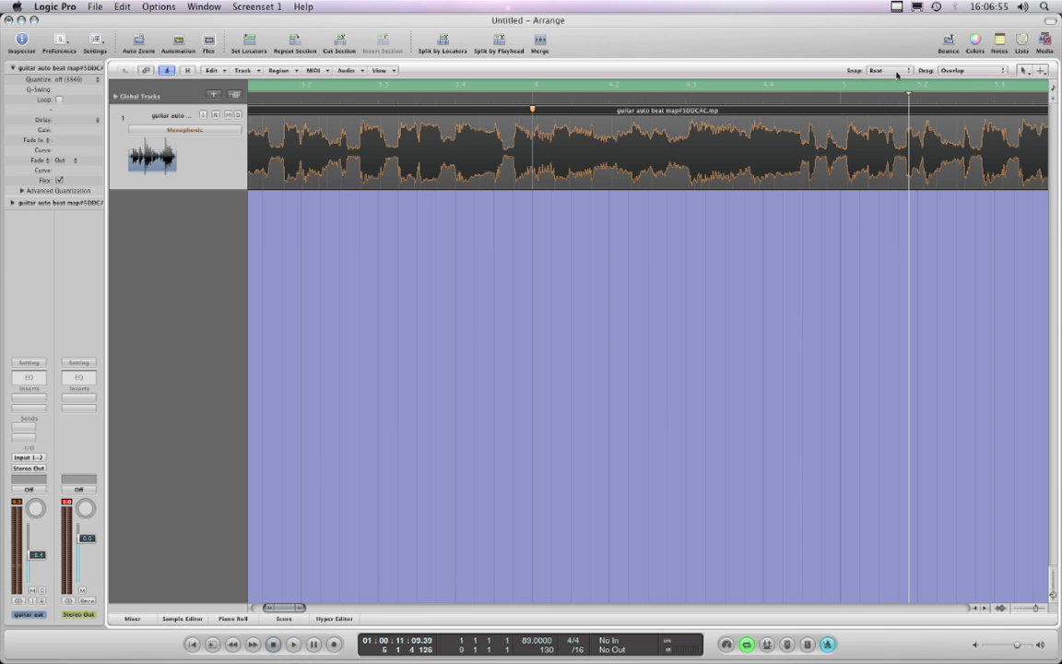
Step: Set snapping to Samples and add a flex marker at the note attack just after bar 5
click(896, 75)
click(909, 104)
click(846, 101)
click(985, 609)
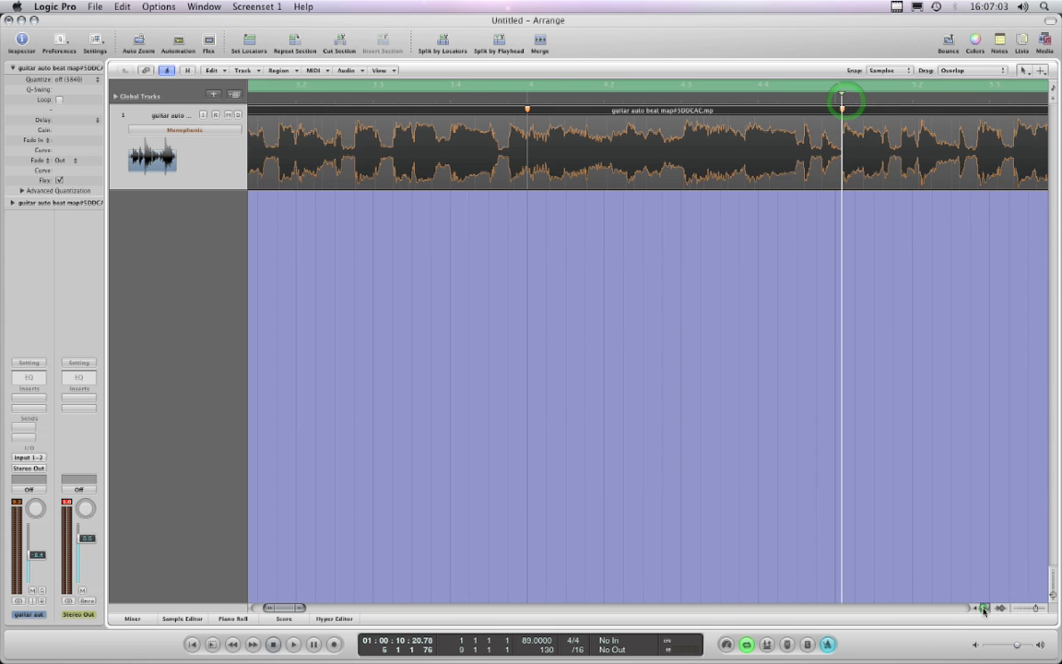
Step: Set snapping to Beat and move the flex marker just after bar 5 onto the start of bar 5
click(1044, 609)
click(1044, 609)
click(1044, 610)
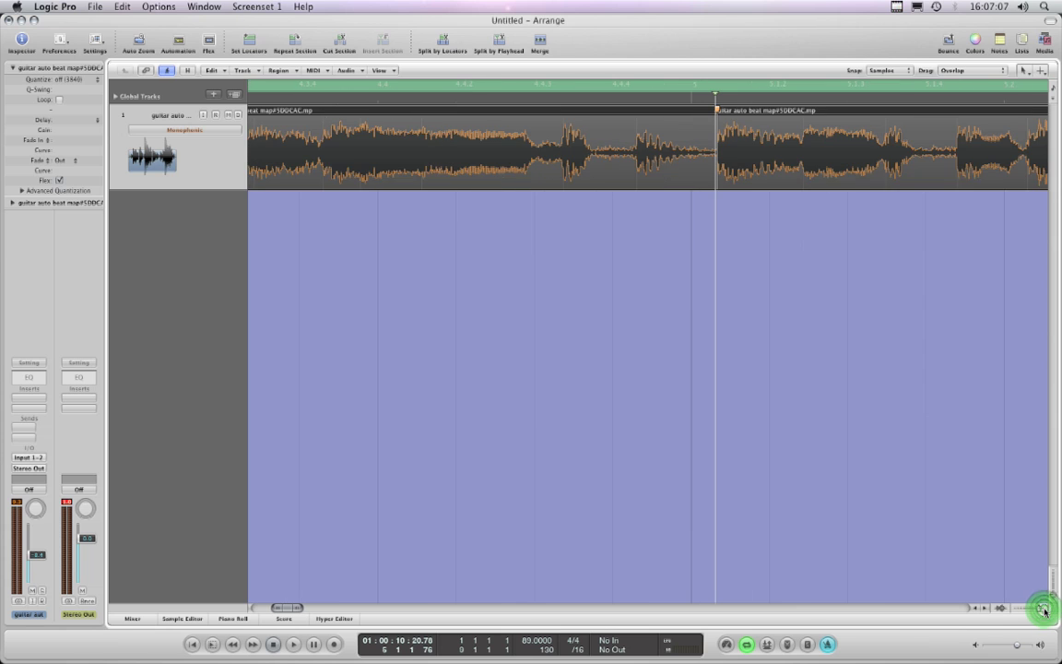
click(900, 71)
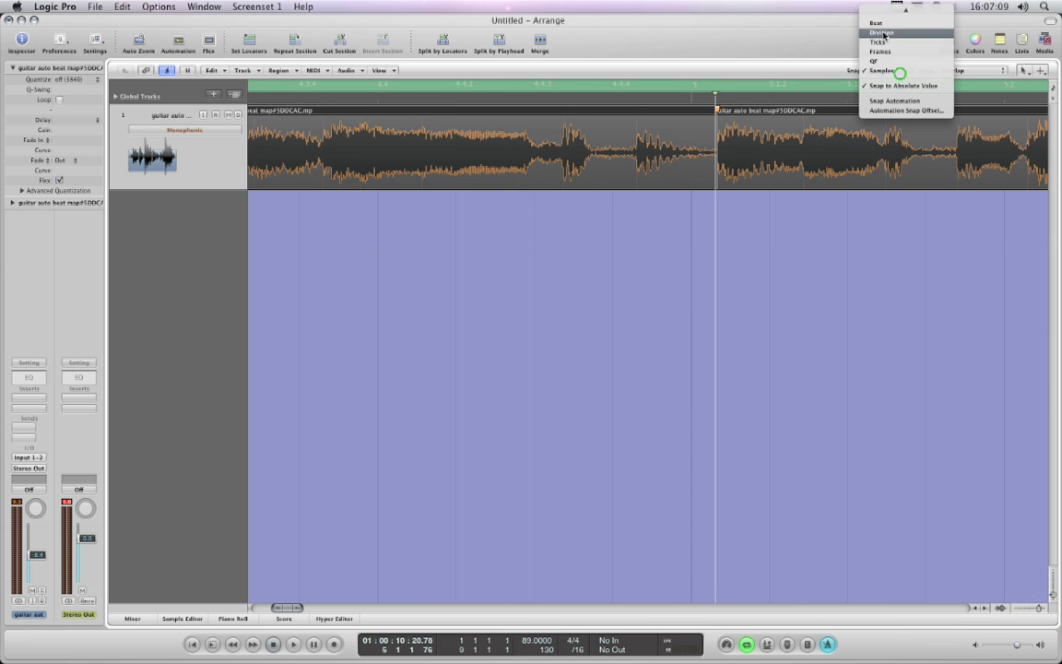
click(881, 25)
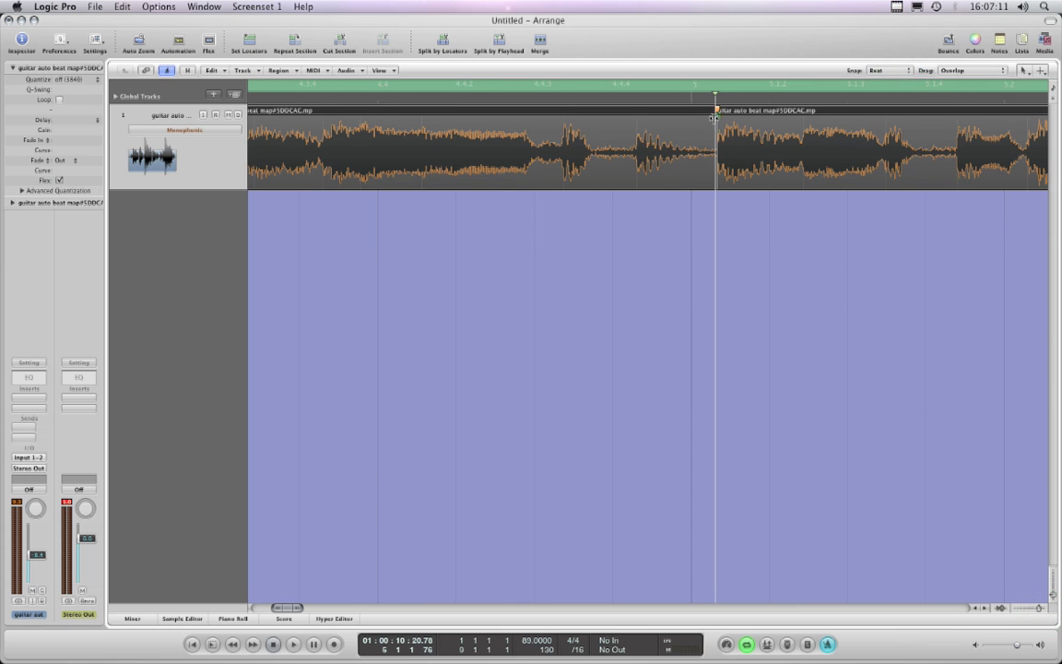
drag(714, 117, 693, 116)
Step: Place the playhead at the start of bar 6 and compare the nearby note attack with the bar line
drag(294, 609, 301, 609)
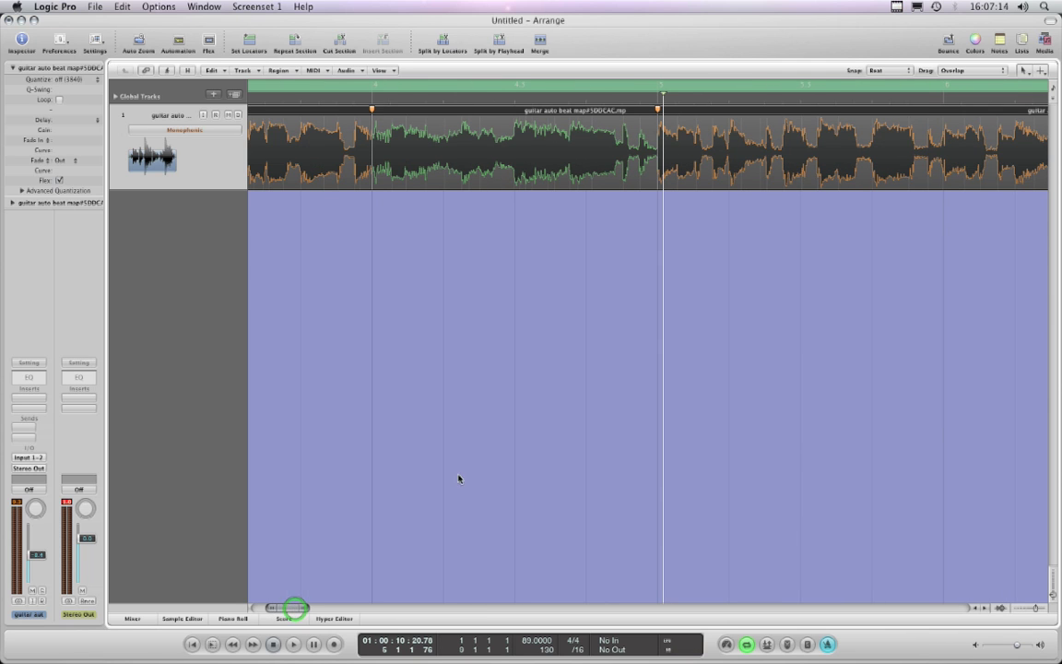
click(943, 99)
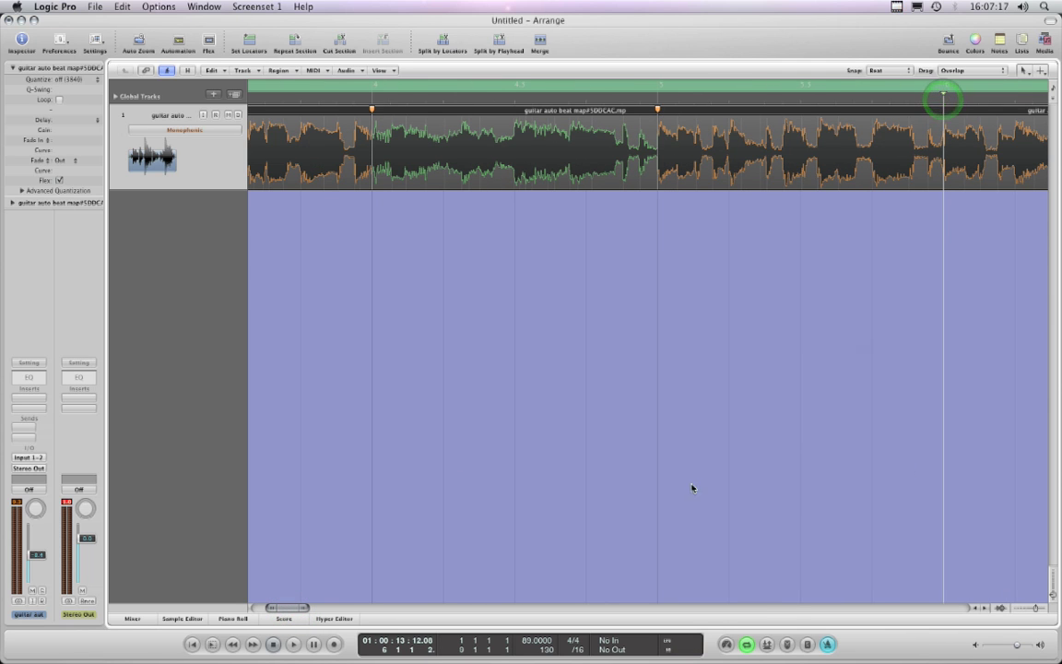
drag(291, 609, 300, 612)
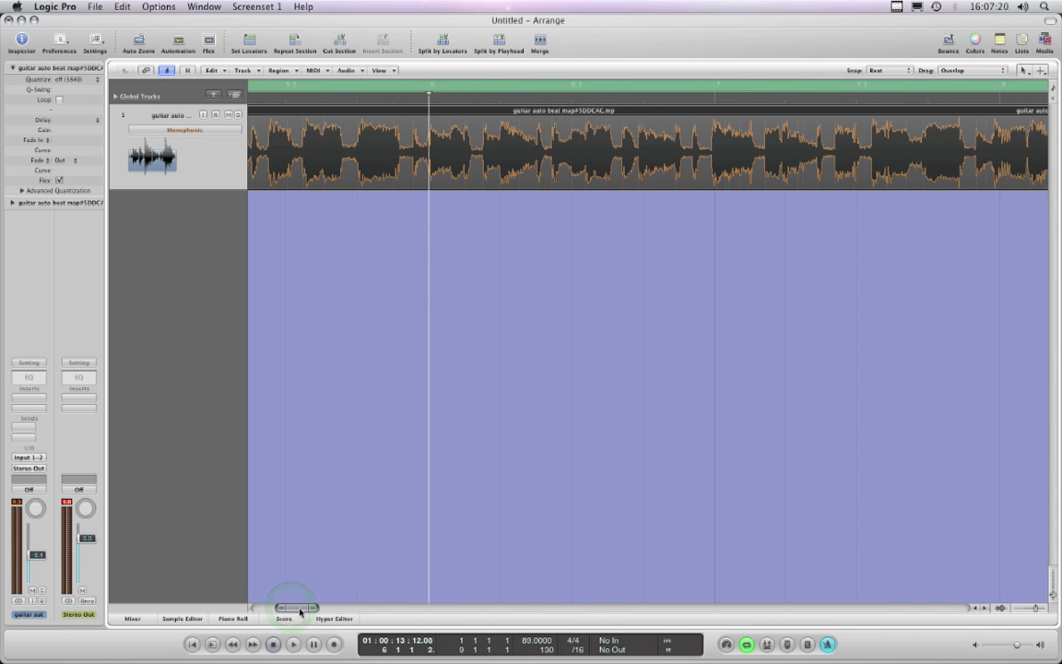
click(1044, 609)
click(1044, 609)
click(1044, 610)
click(1044, 609)
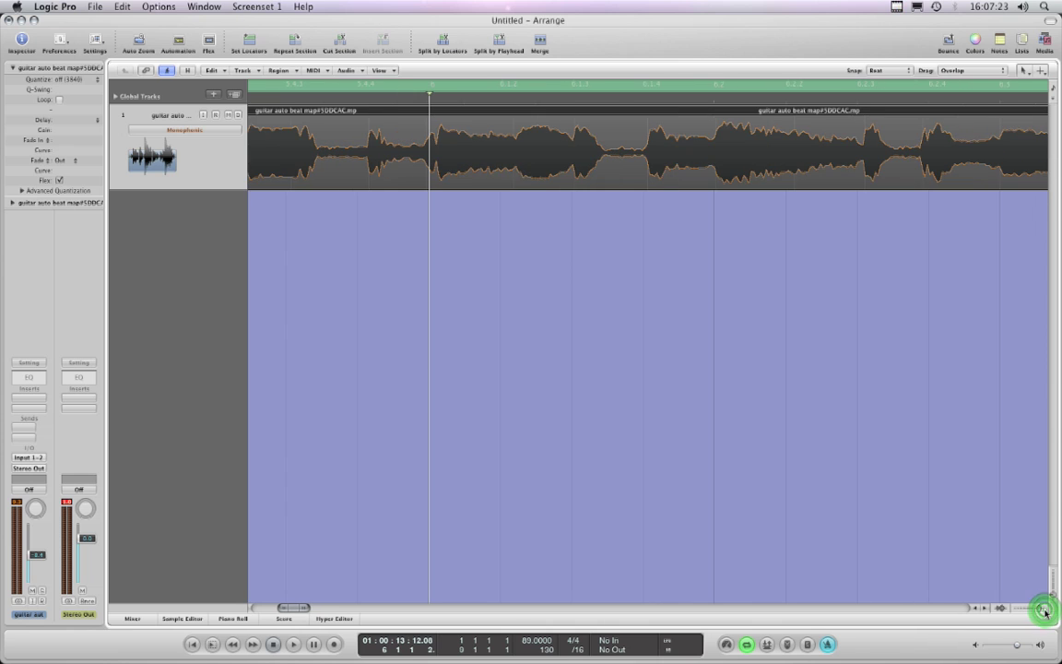
Step: Audition the guitar from just after and then just before the bar 6 line to locate the note attack
click(435, 100)
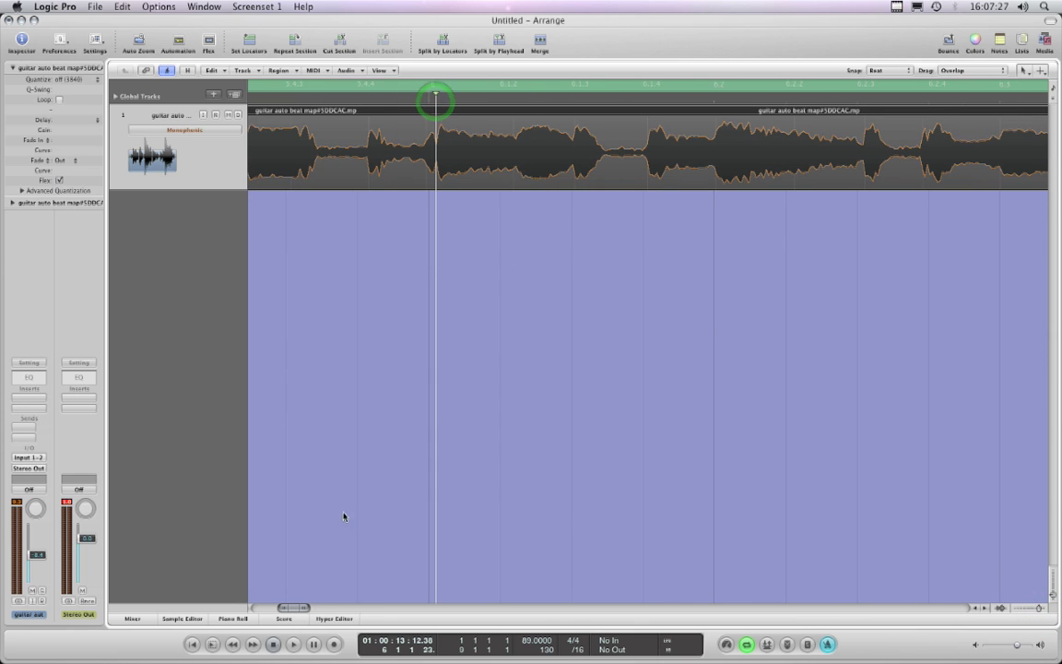
click(315, 644)
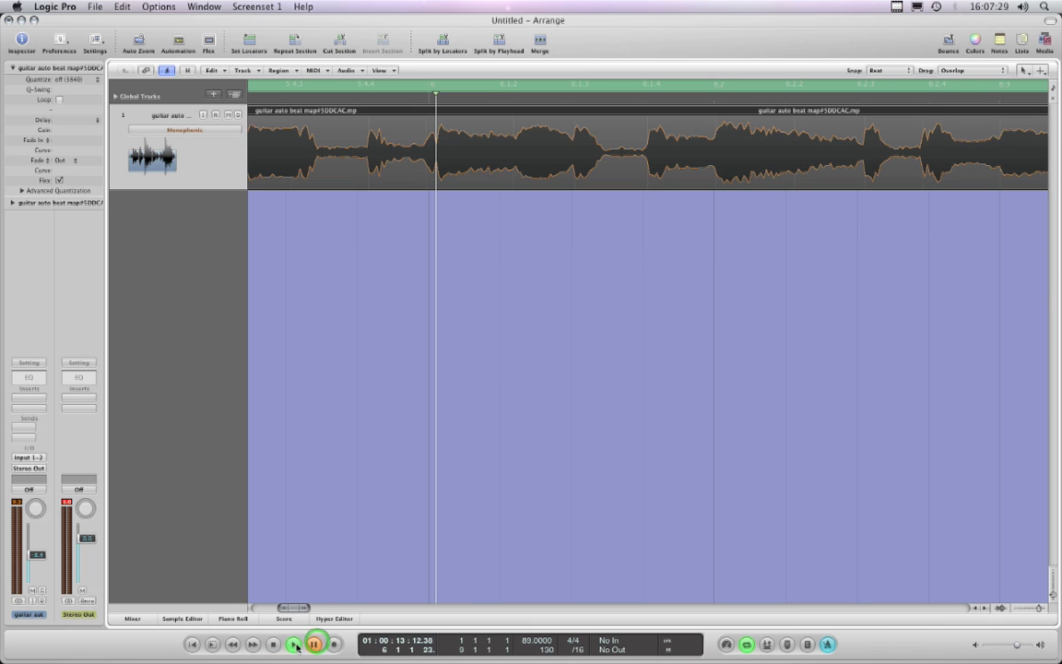
click(295, 644)
key(space)
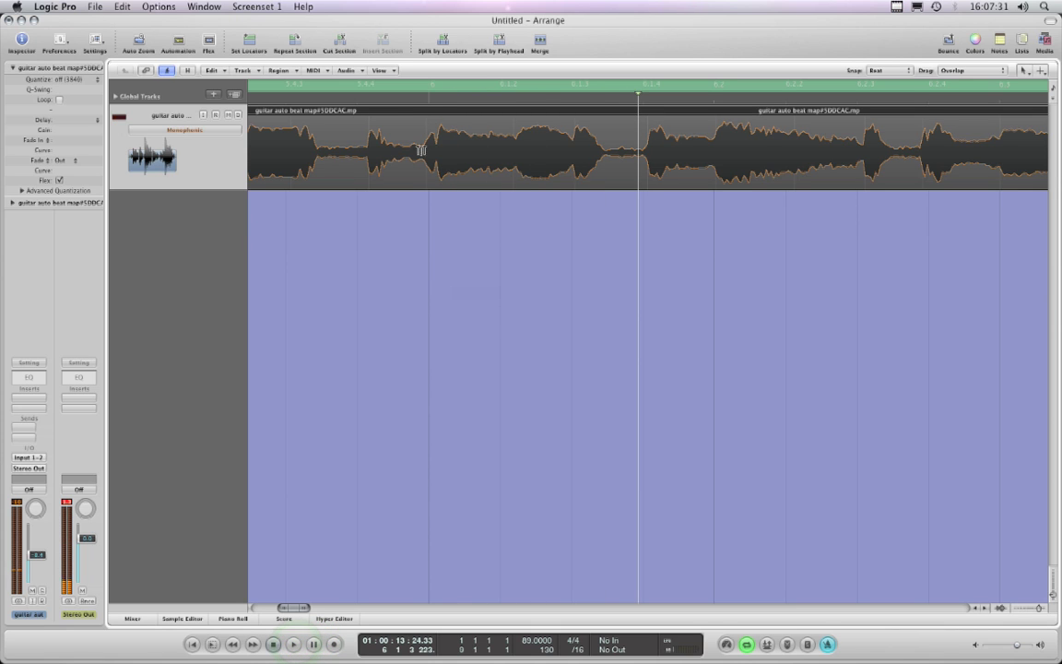
click(423, 103)
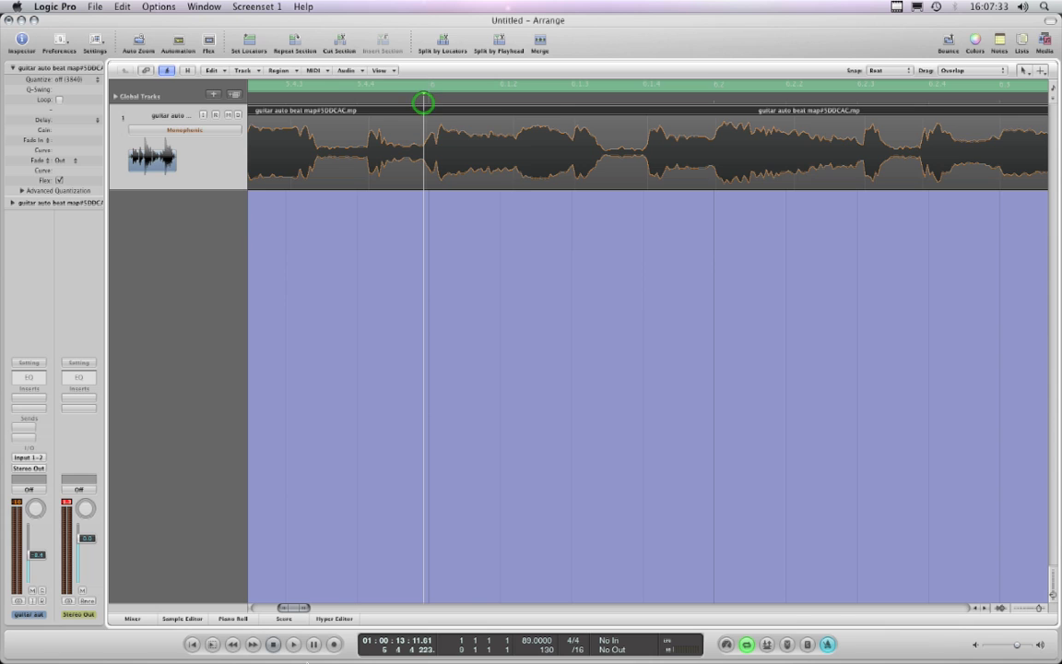
click(299, 647)
key(space)
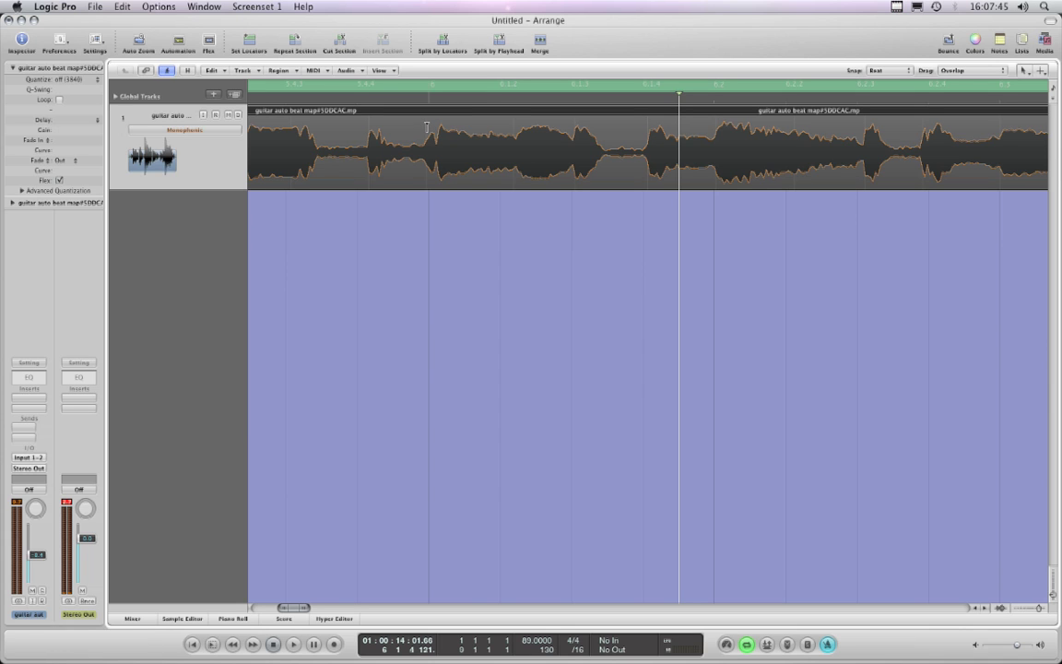
Step: Add a flex marker just before bar 6 with snapping at Samples, and move it onto the start of bar 6 with Beat snapping
click(904, 72)
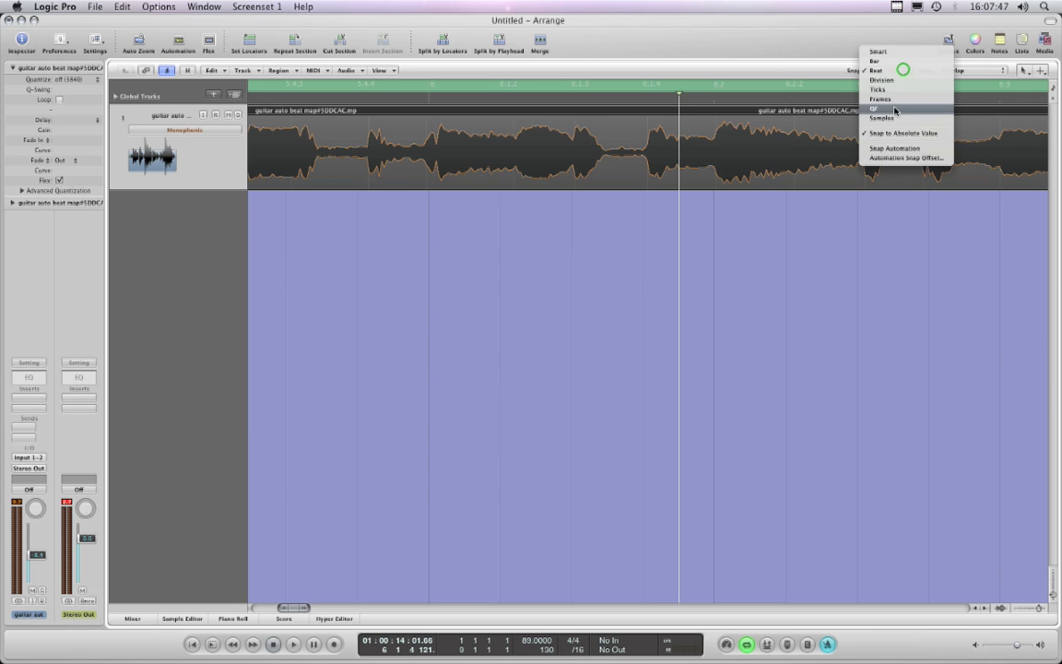
click(899, 121)
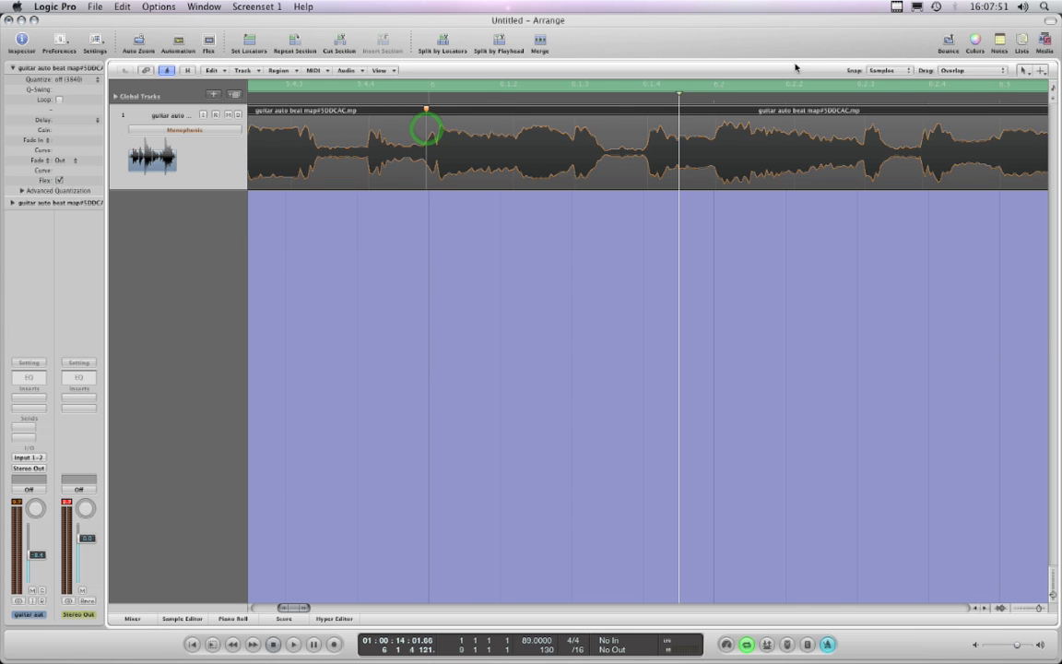
click(905, 71)
click(879, 24)
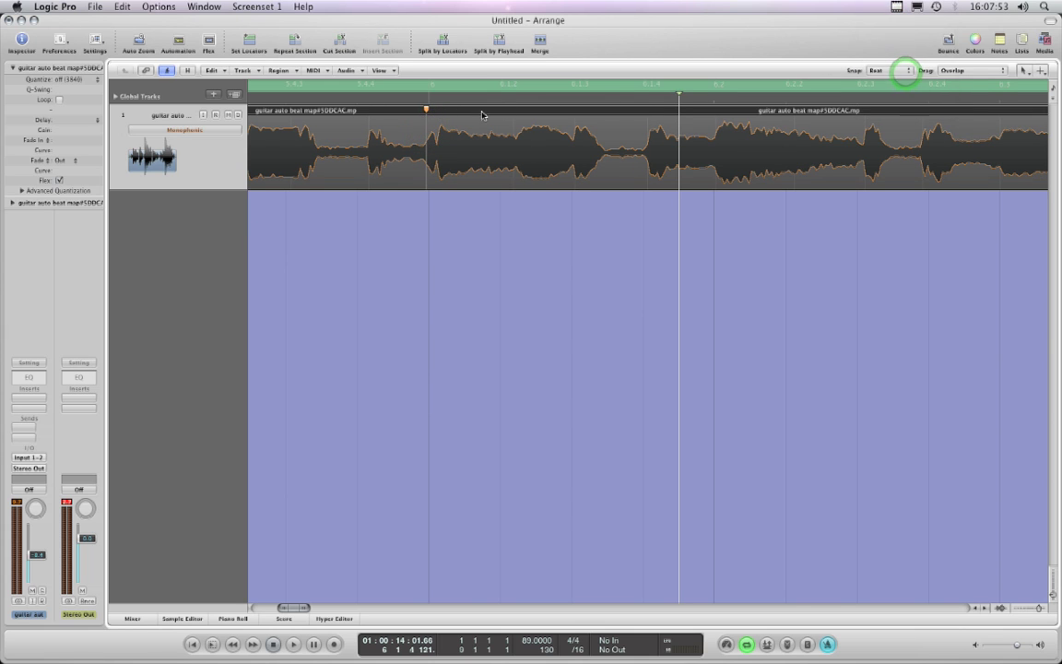
drag(426, 123, 429, 123)
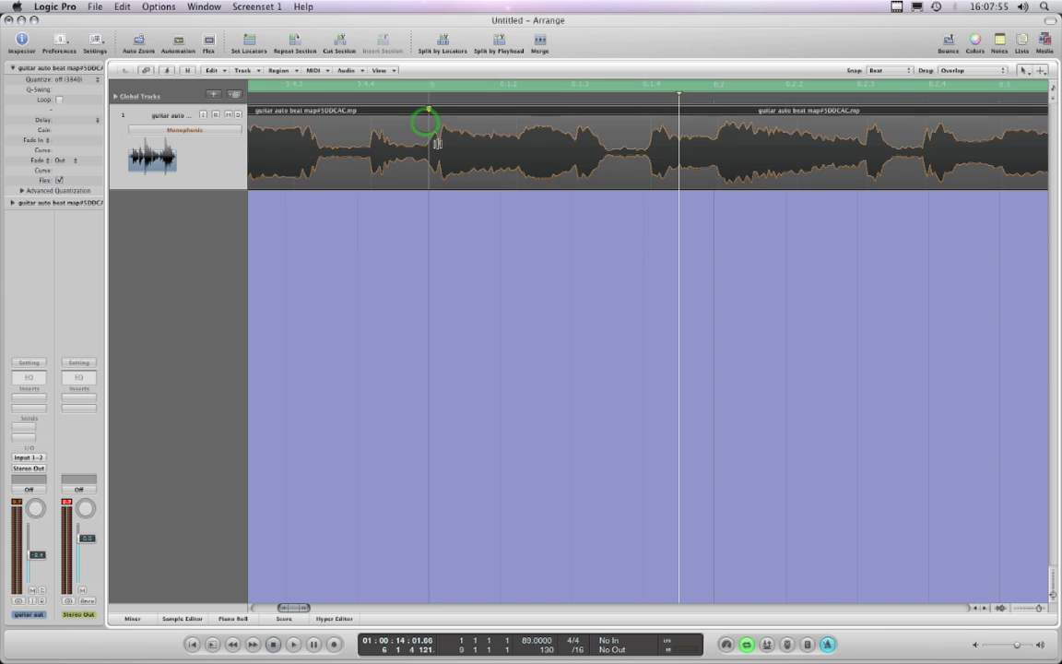
Step: Audition the guitar from the note attack just before bar 7
drag(308, 610, 319, 610)
click(772, 100)
drag(1045, 611, 1043, 608)
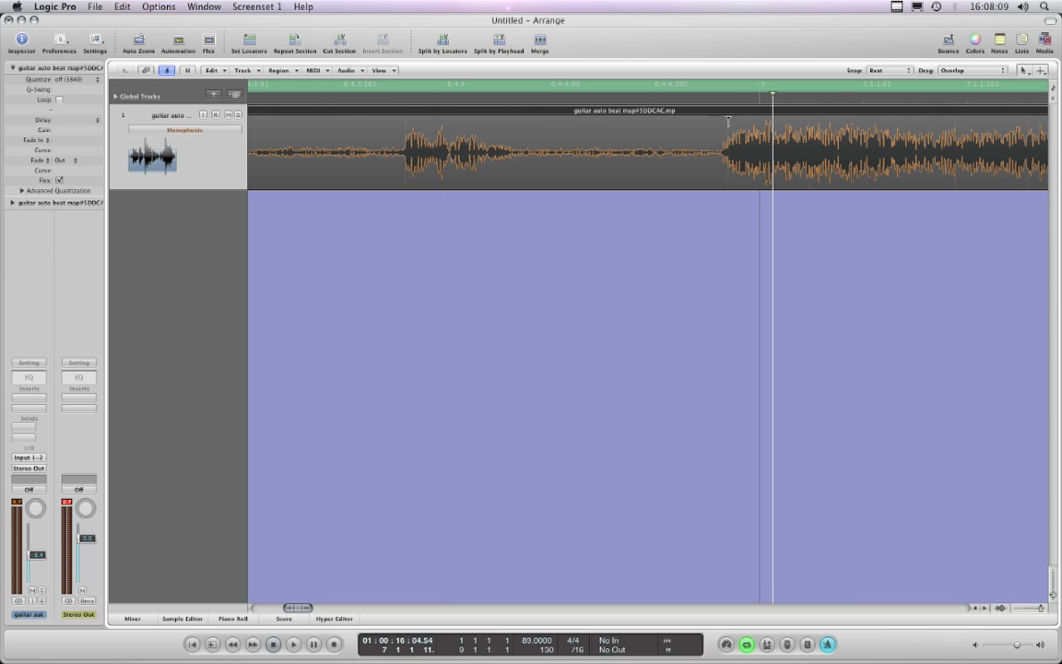
click(722, 103)
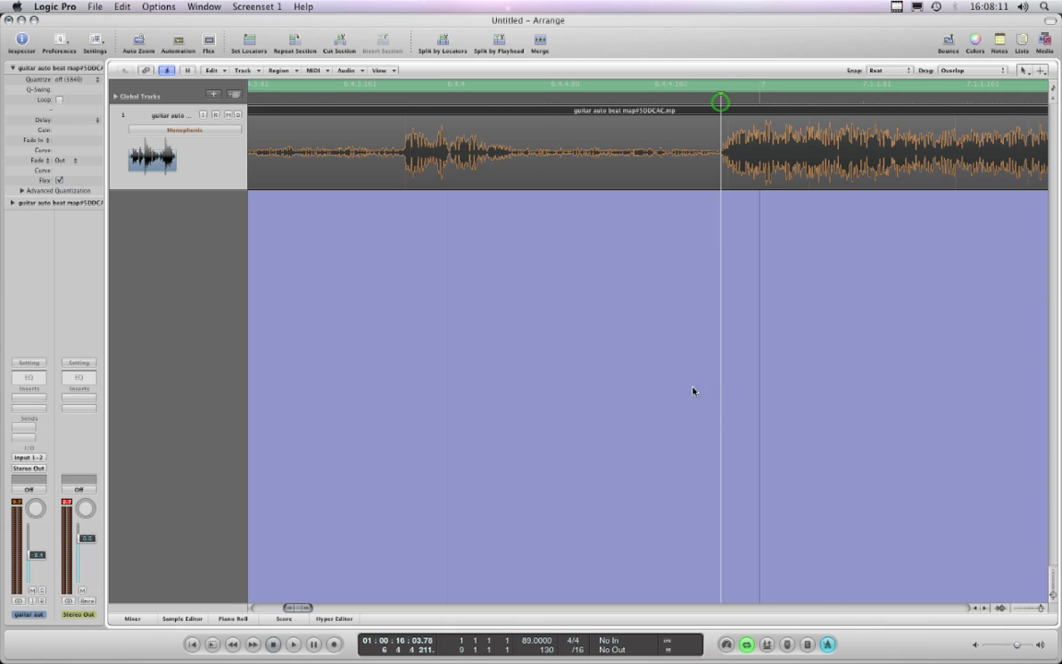
drag(296, 609, 312, 610)
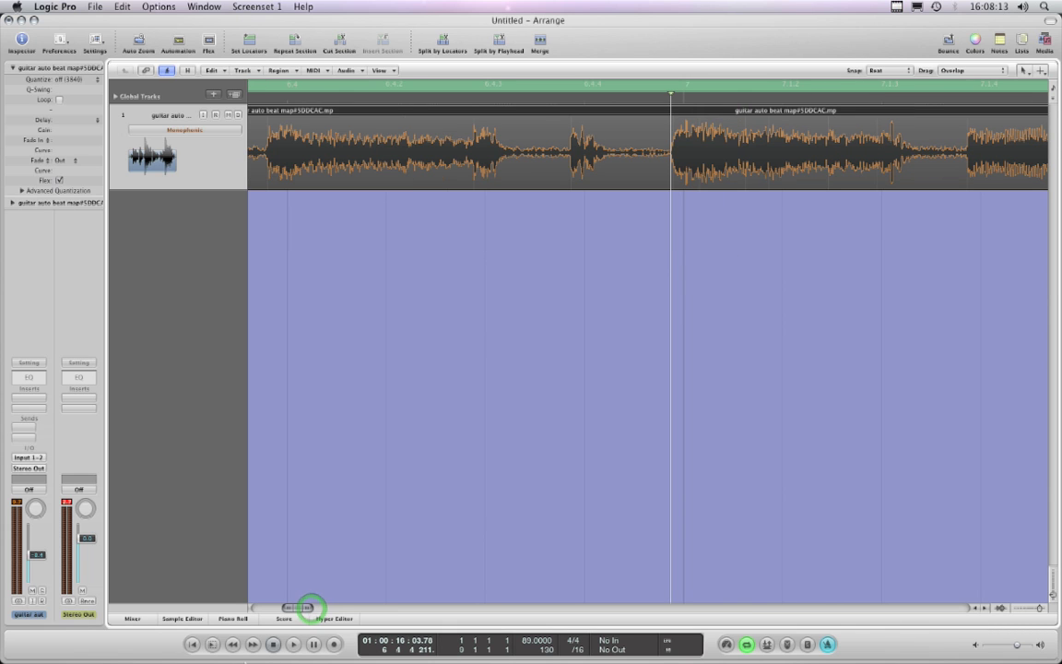
click(312, 645)
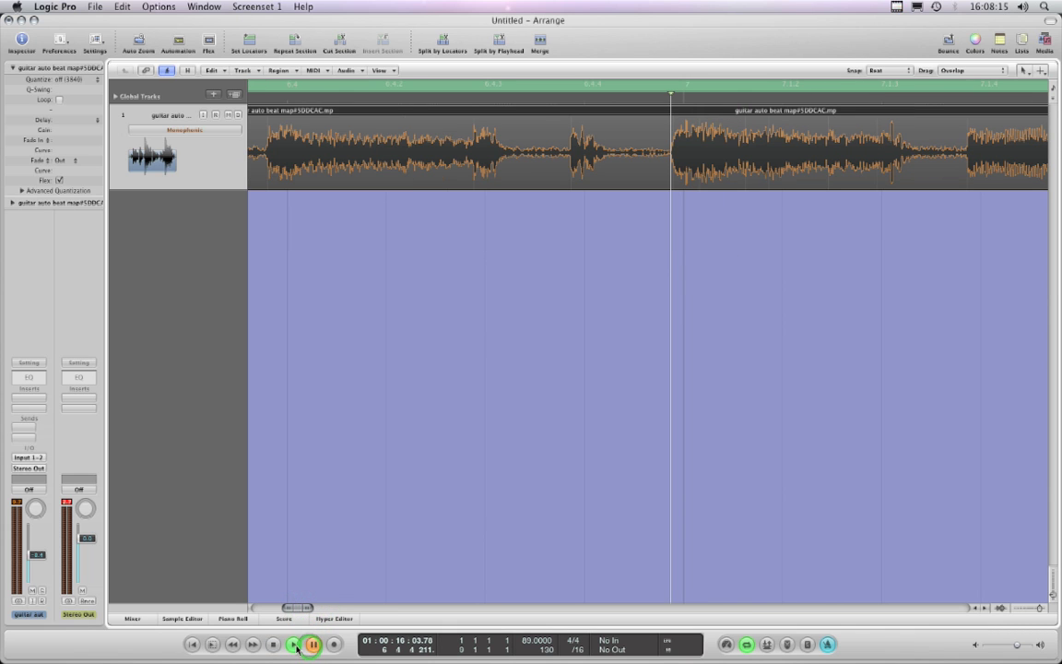
click(296, 647)
key(space)
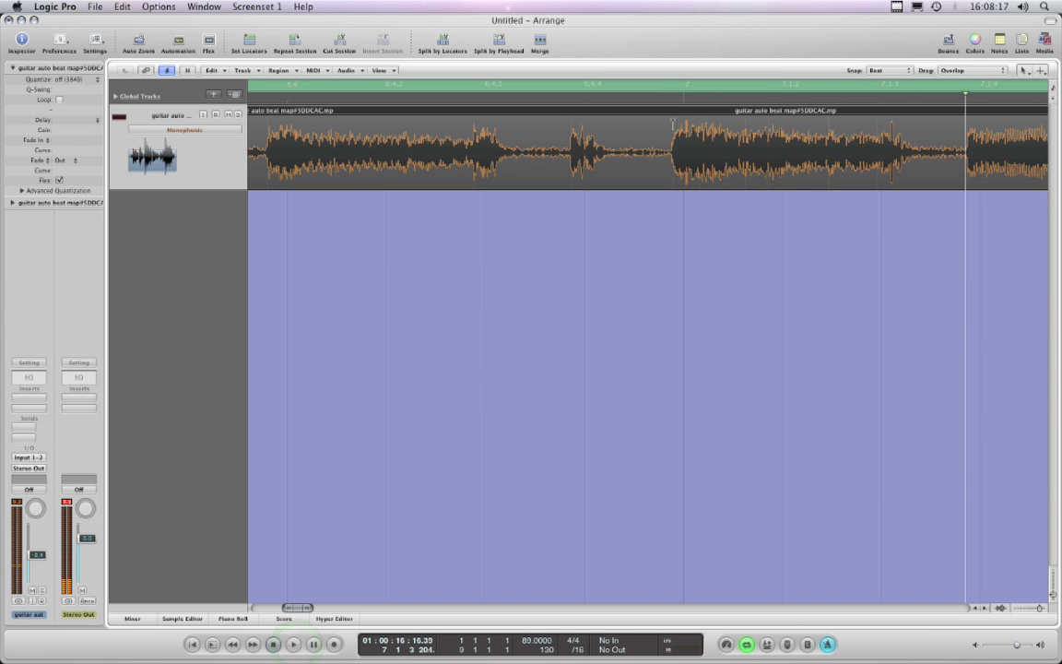
Step: Add a flex marker at the note attack just before bar 7 and move it onto the start of bar 7 with Beat snapping
click(909, 70)
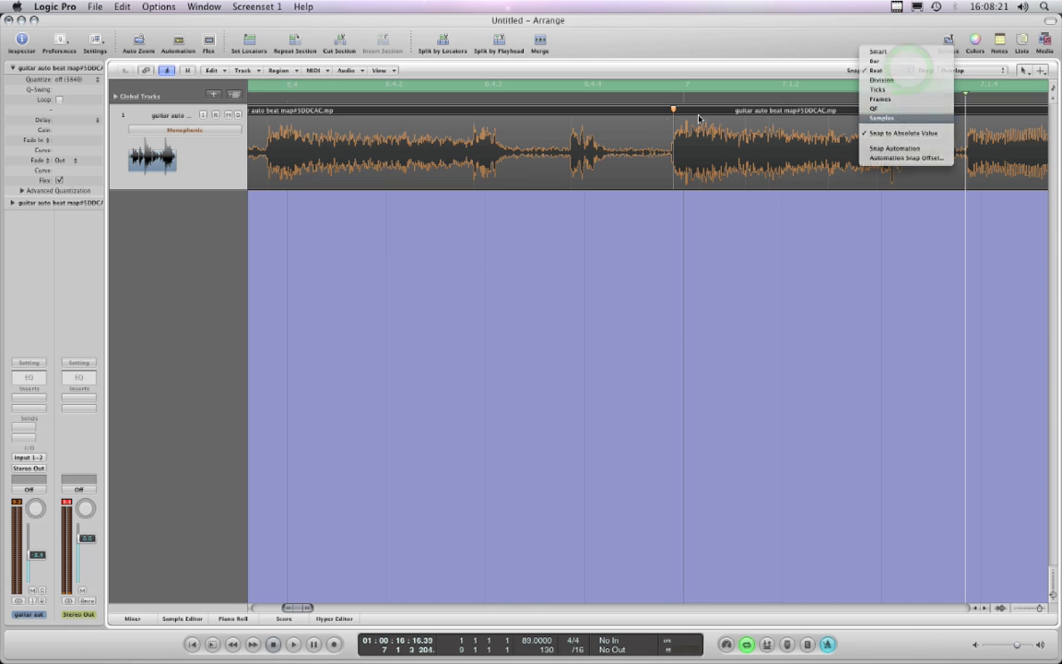
click(899, 118)
drag(1039, 608, 1043, 607)
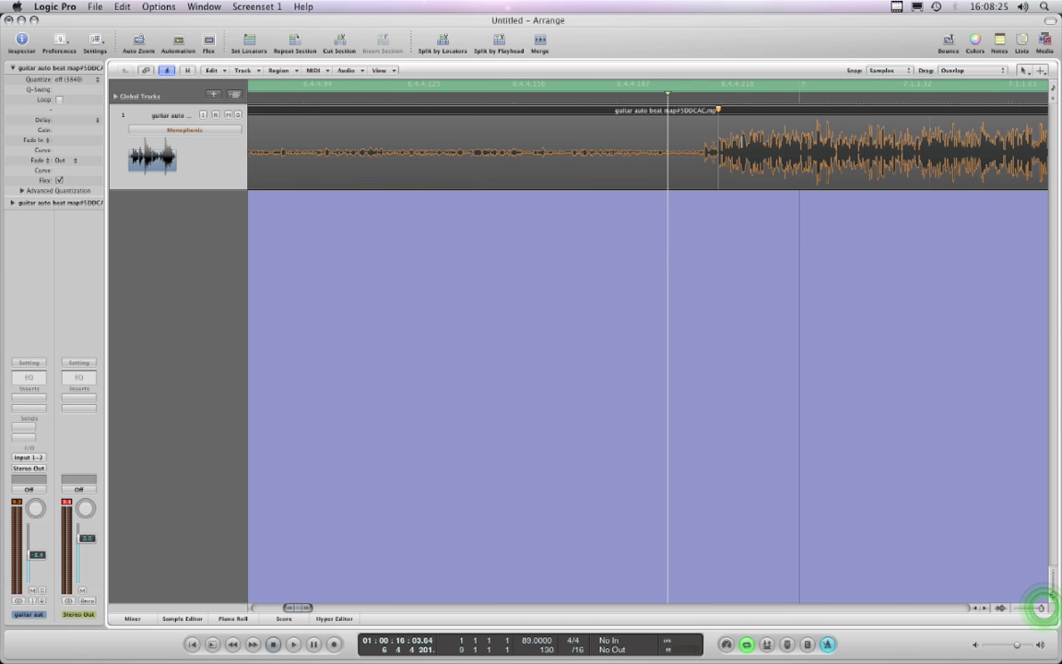
click(905, 71)
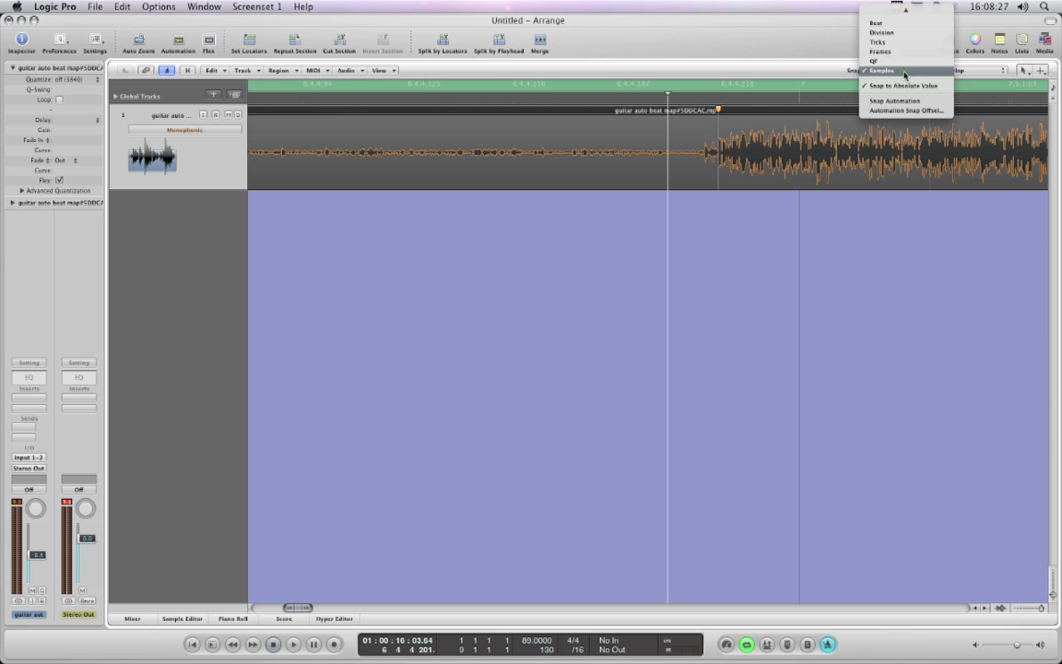
click(876, 23)
drag(718, 123, 799, 122)
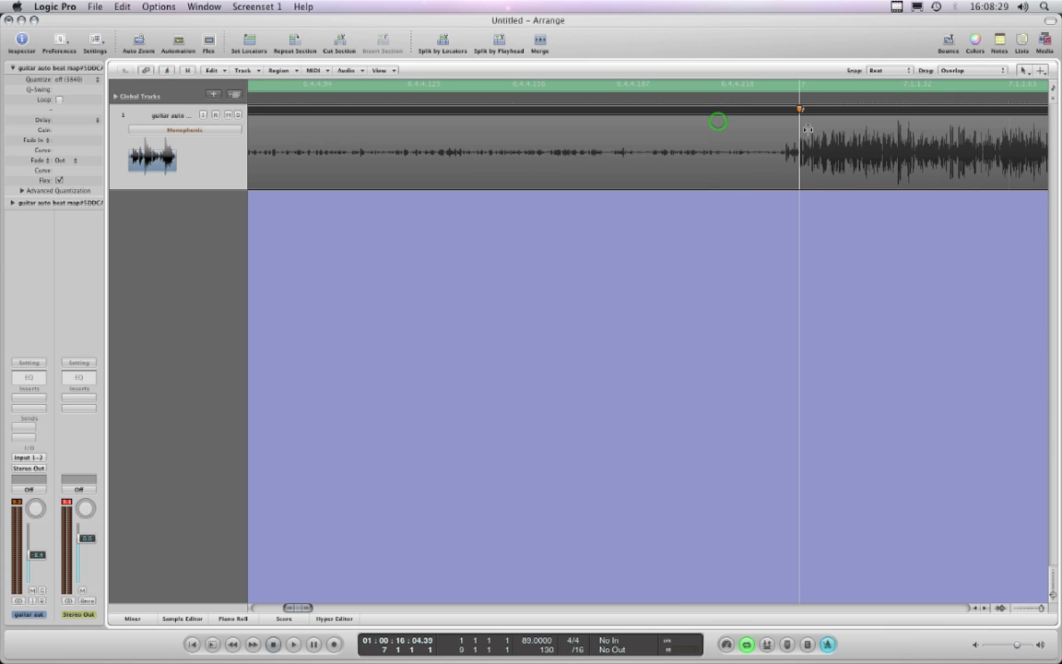
Step: Locate the note attack just before bar 8 and audition the guitar from there
drag(310, 609, 334, 610)
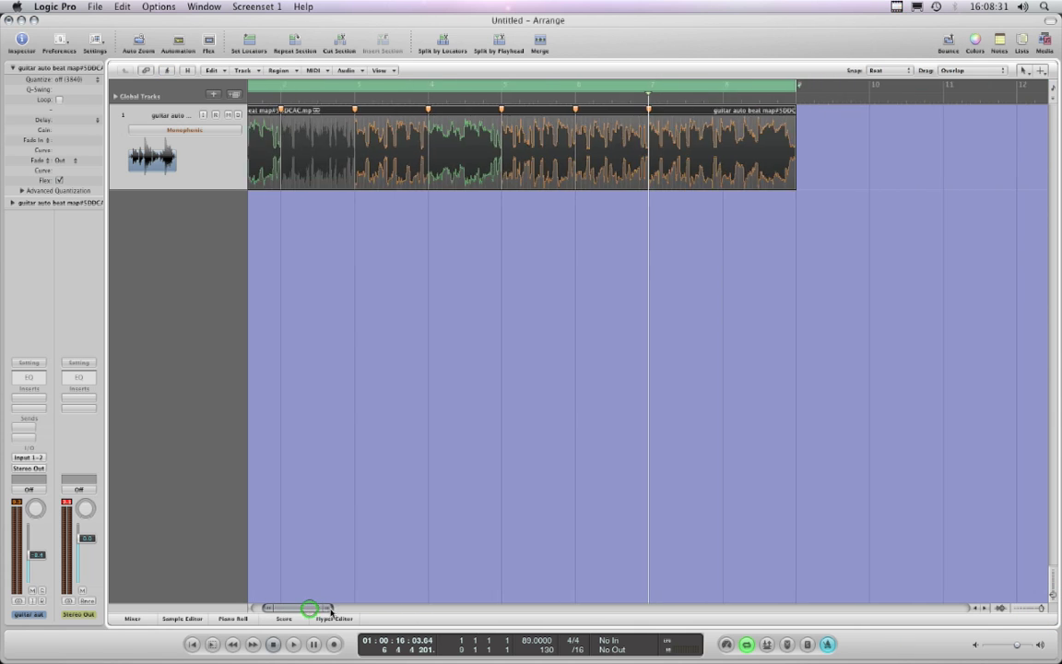
click(723, 101)
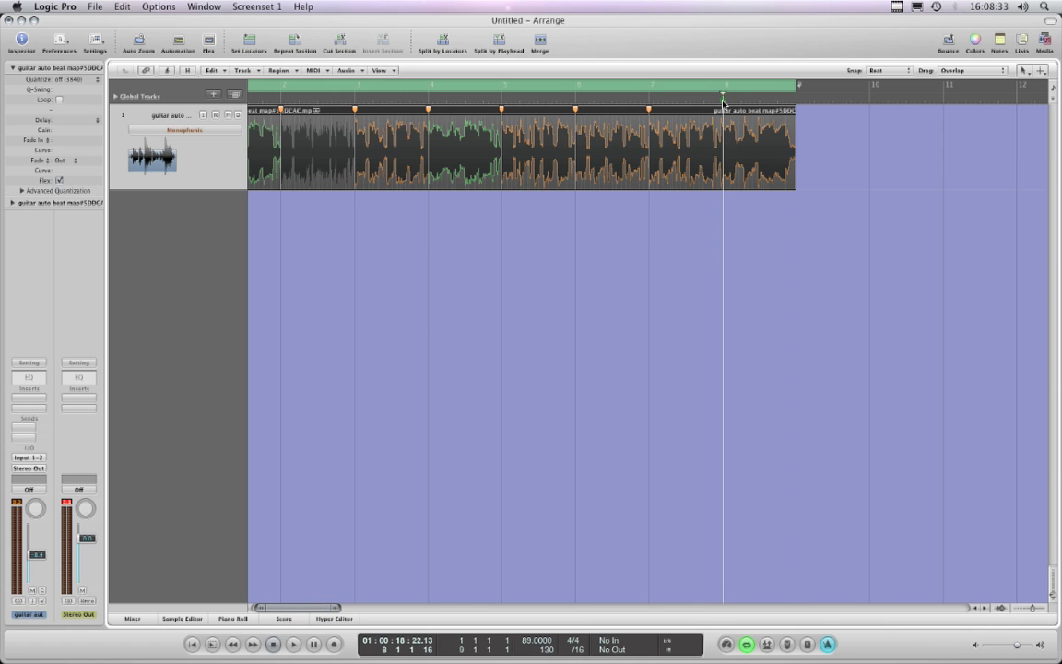
click(1040, 607)
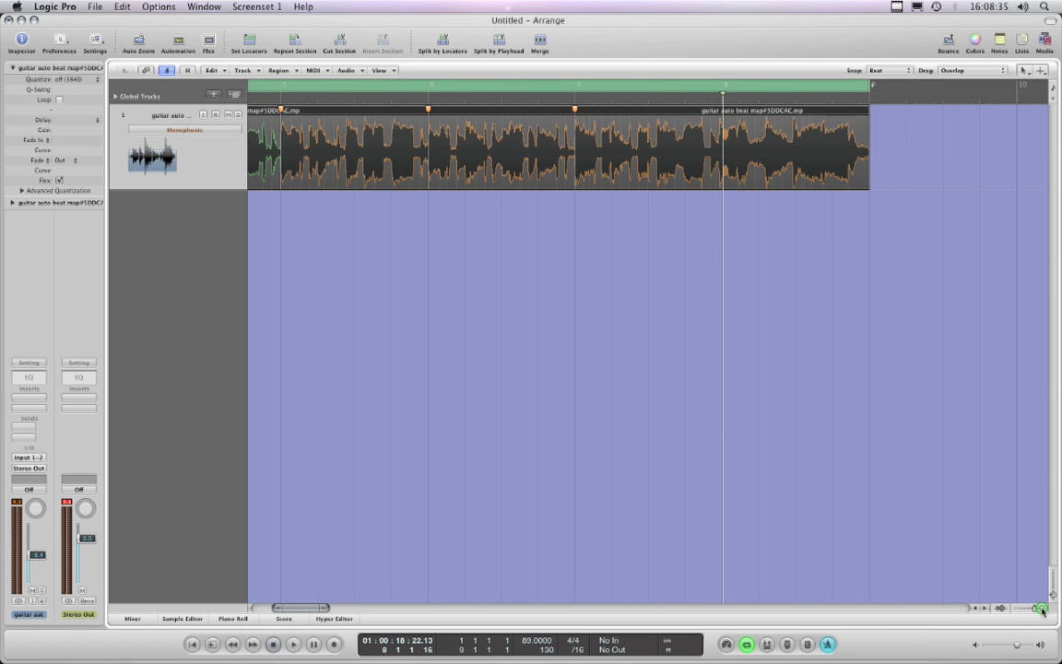
click(984, 609)
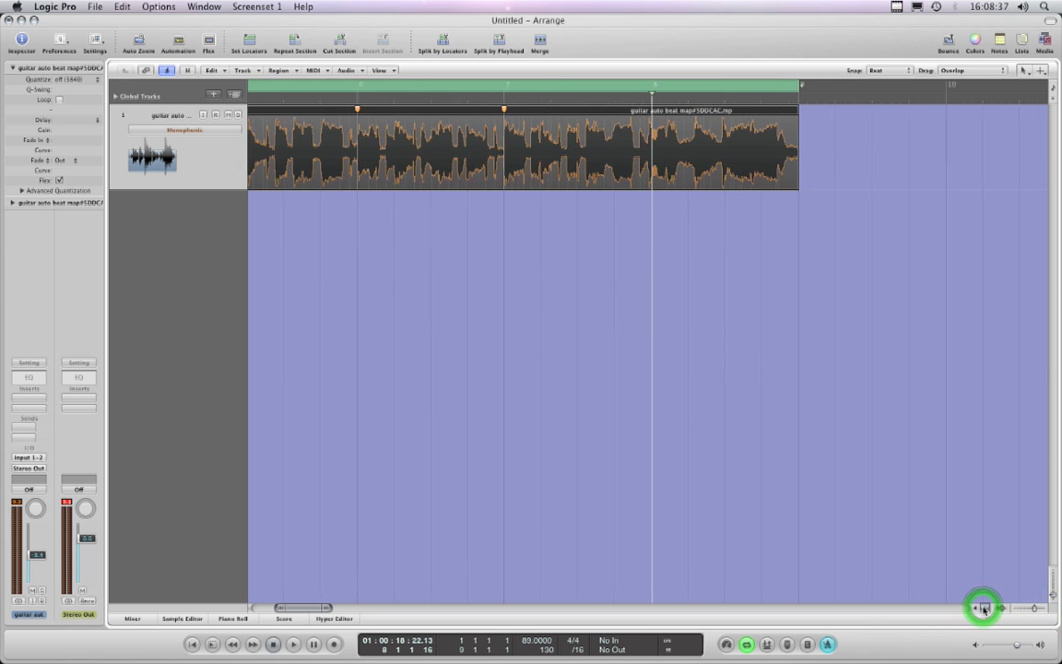
click(1045, 609)
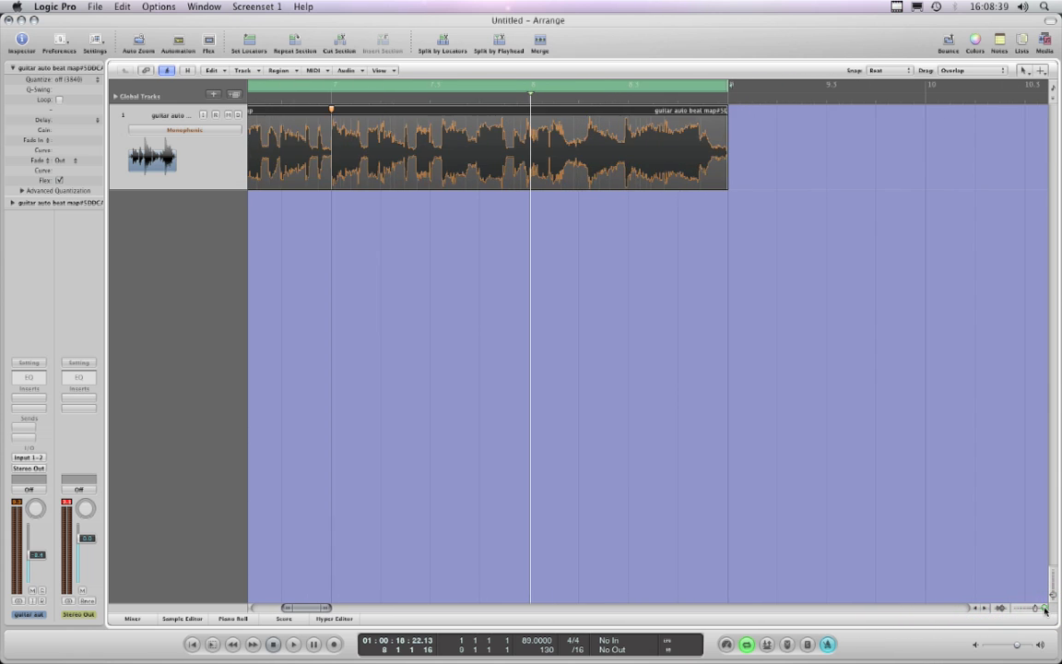
click(1045, 609)
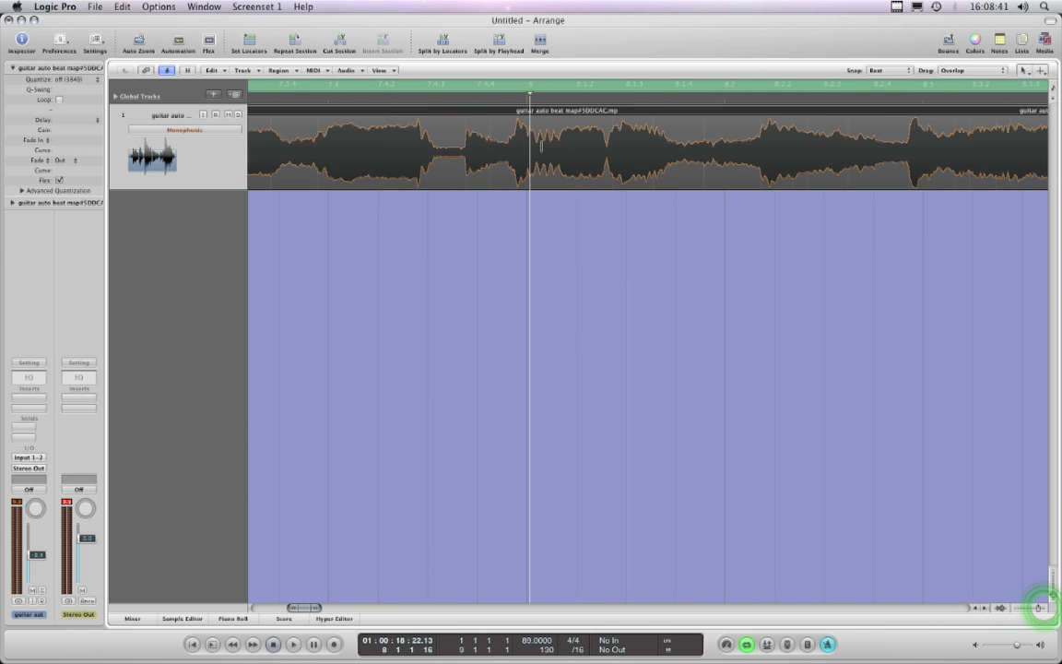
click(508, 105)
click(314, 645)
click(297, 645)
click(297, 646)
key(space)
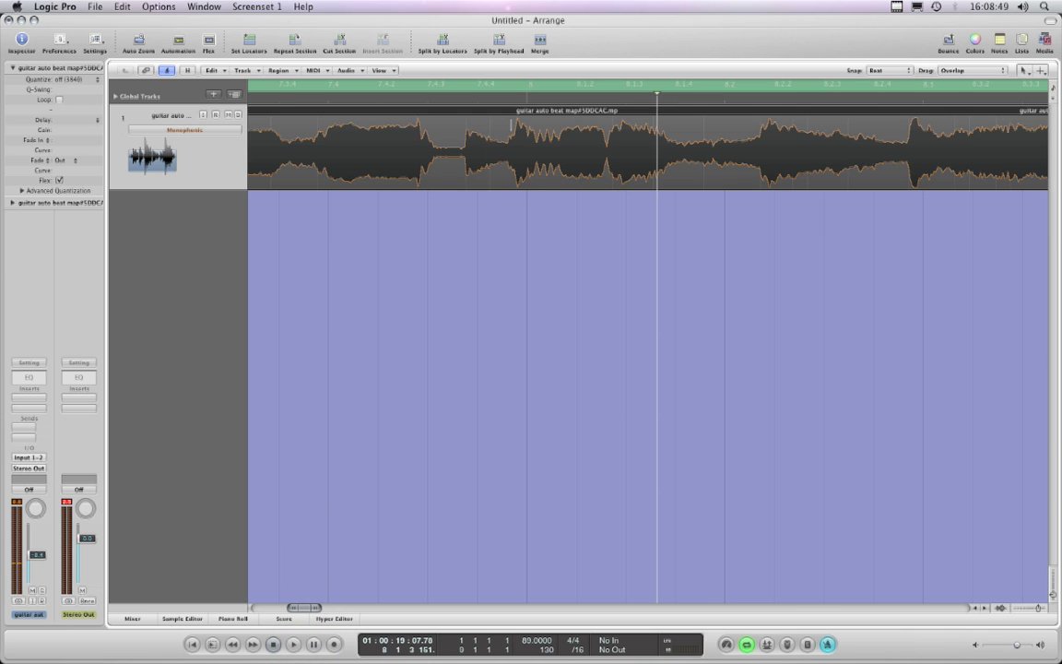
Step: Set snapping to Samples, add a flex marker near the note attack just before bar 8 and shift it slightly earlier
click(907, 73)
click(899, 135)
click(517, 120)
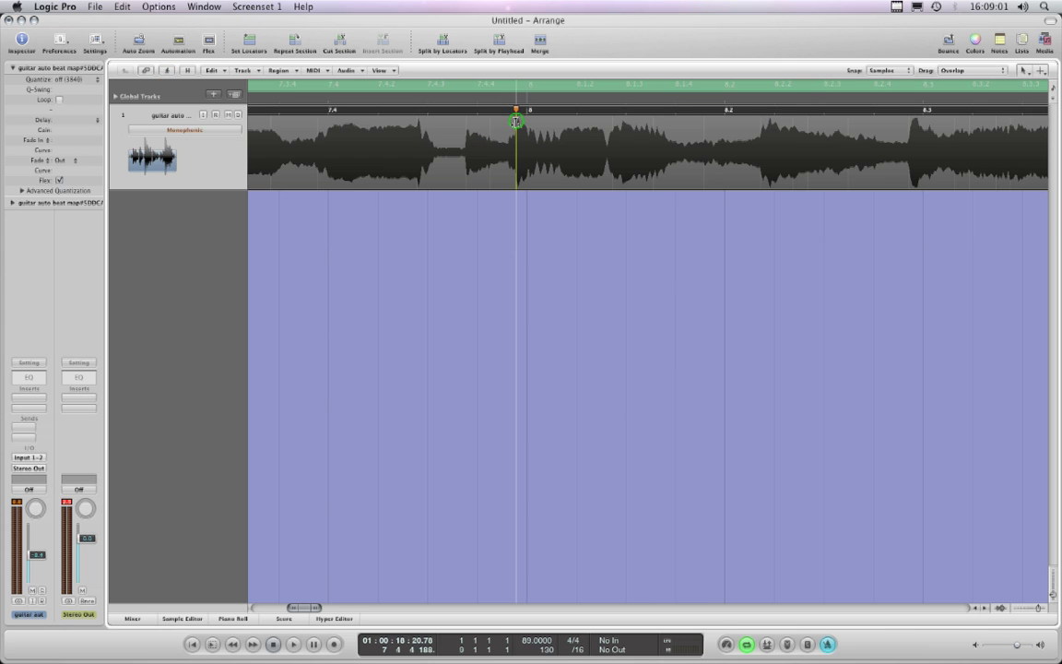
drag(517, 121, 507, 122)
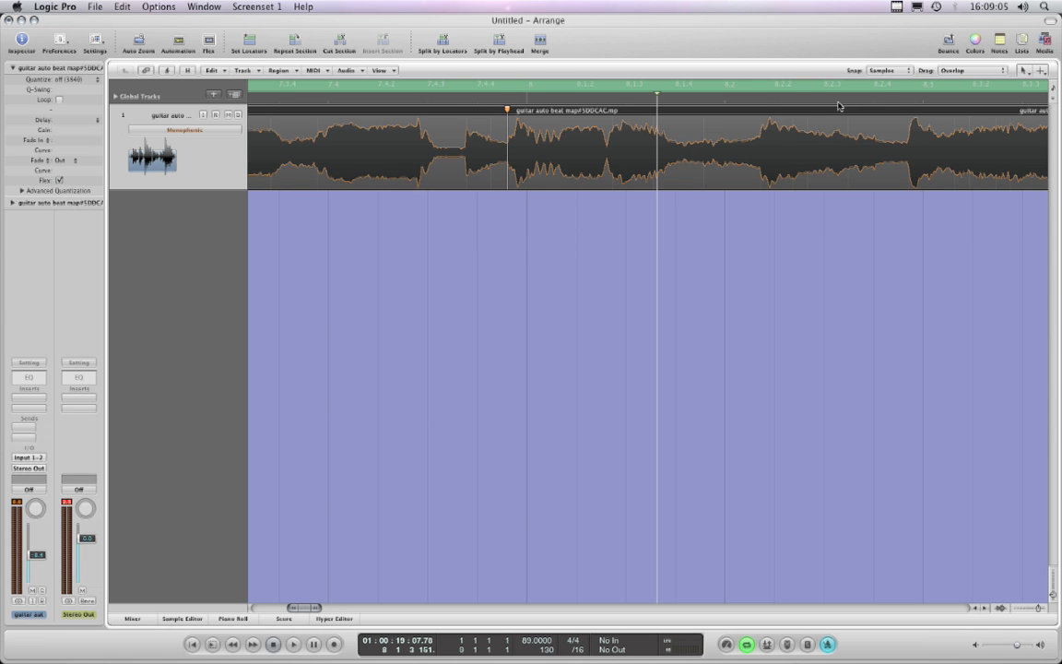
Step: Set snapping to Beat and move the flex marker just before bar 8 onto the start of bar 8
click(904, 78)
click(886, 25)
drag(508, 134, 526, 134)
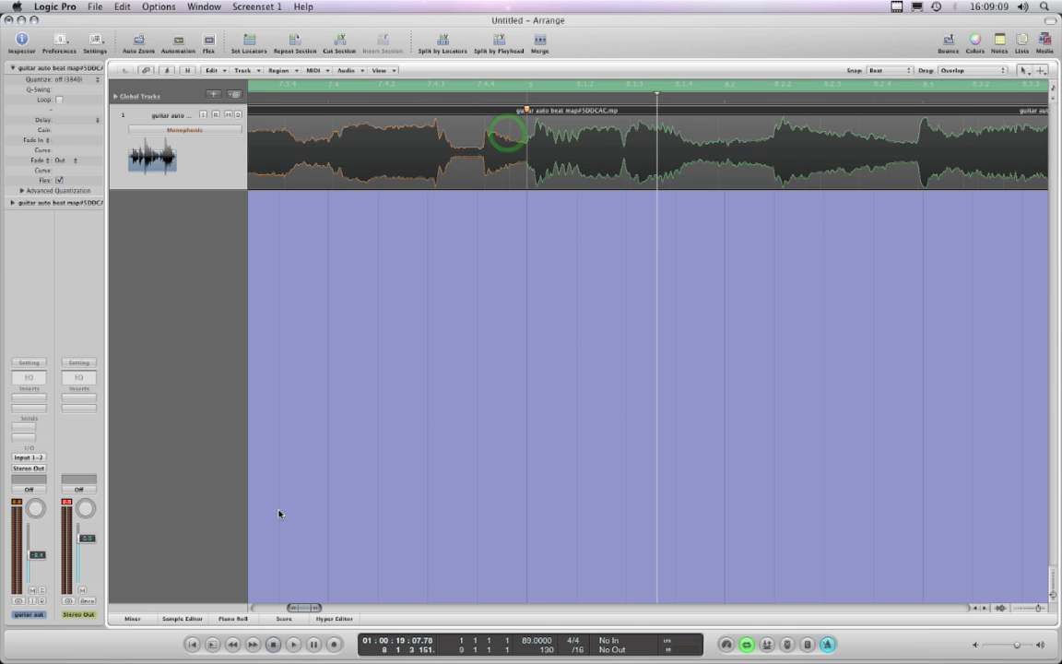
Step: Set the time signature to 4/8 and play the whole guitar region from the start
mouse_move(318, 609)
mouse_down()
mouse_move(369, 610)
mouse_move(311, 610)
mouse_up()
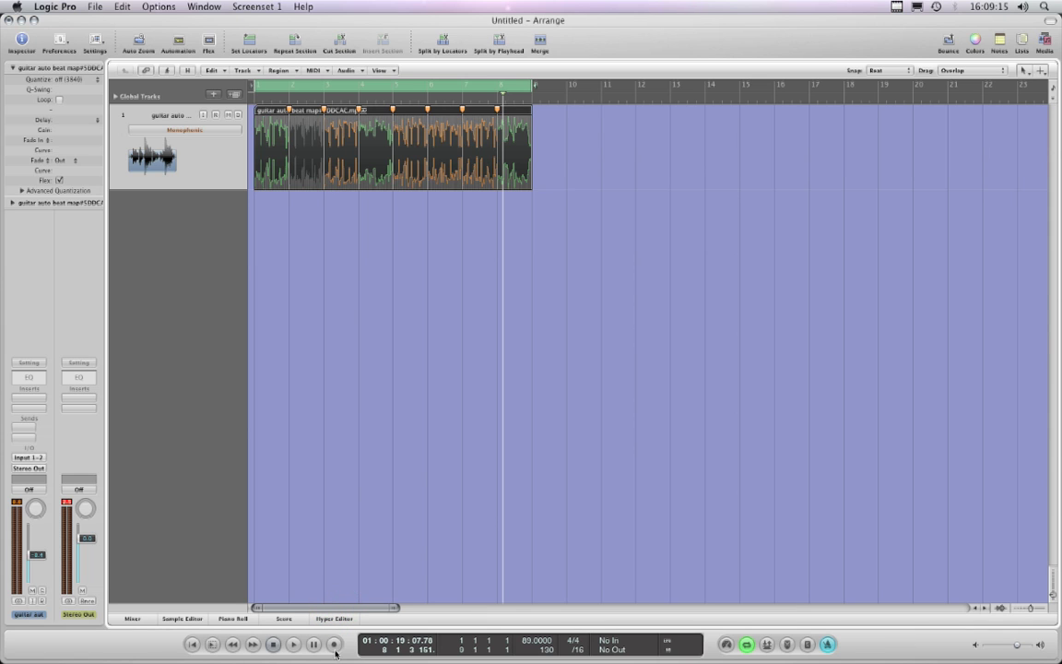
click(274, 645)
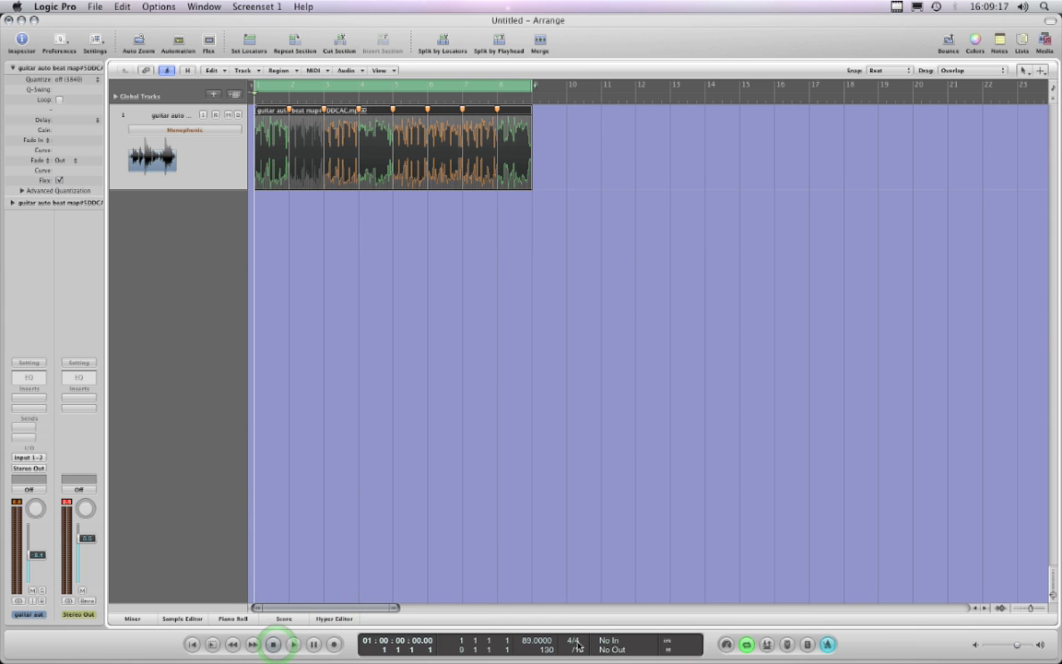
drag(578, 644, 578, 639)
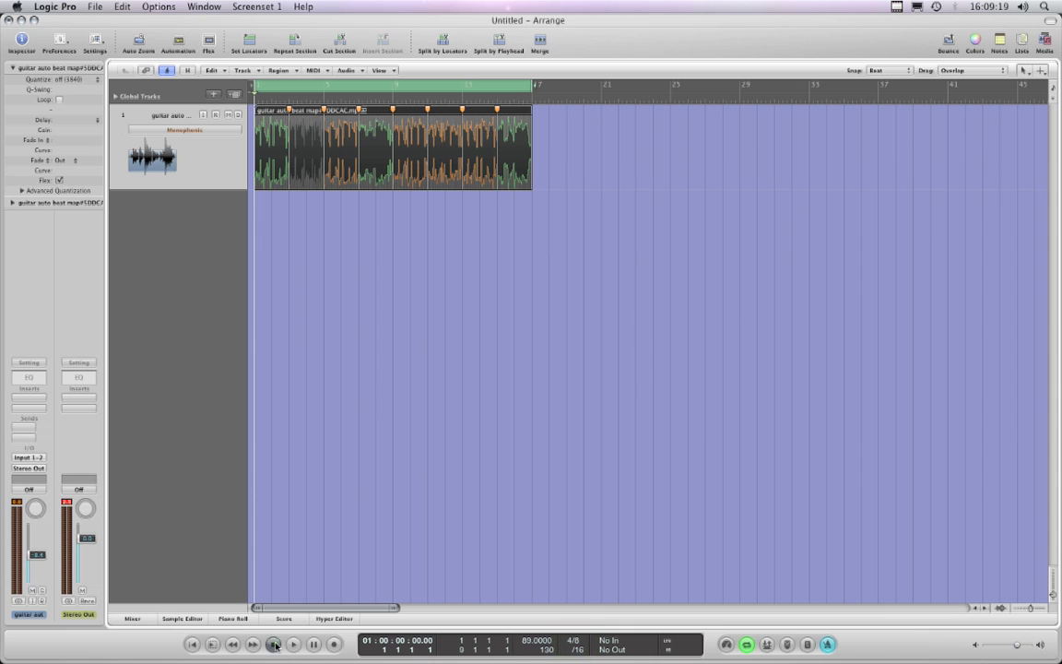
click(294, 644)
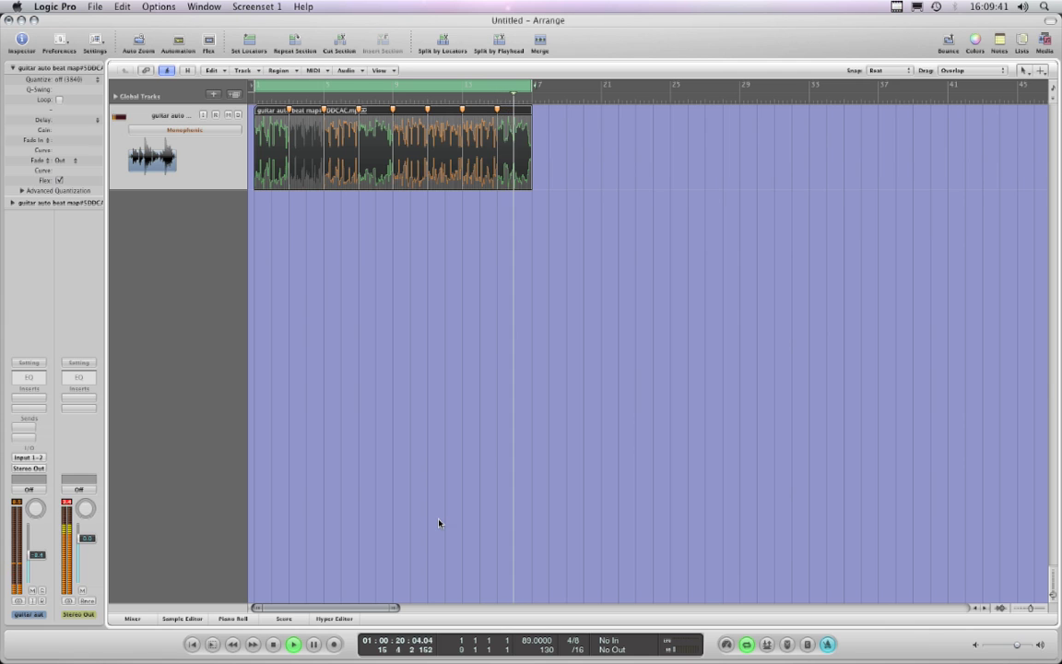
key(space)
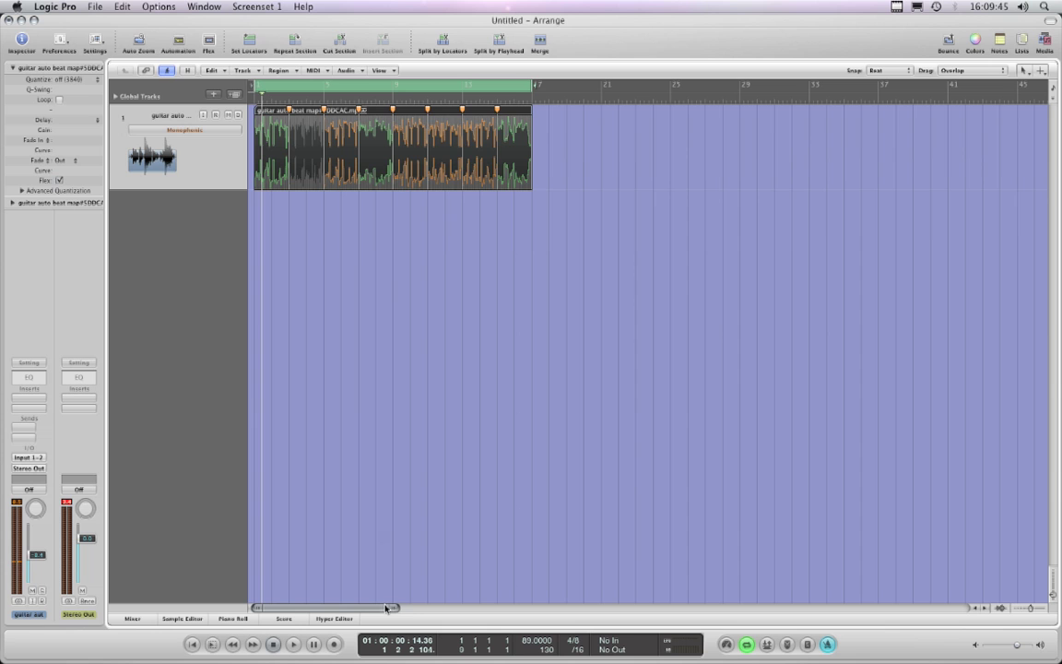
Step: Return the playhead to the start of the project and set the time signature back to 4/4
drag(401, 609, 340, 610)
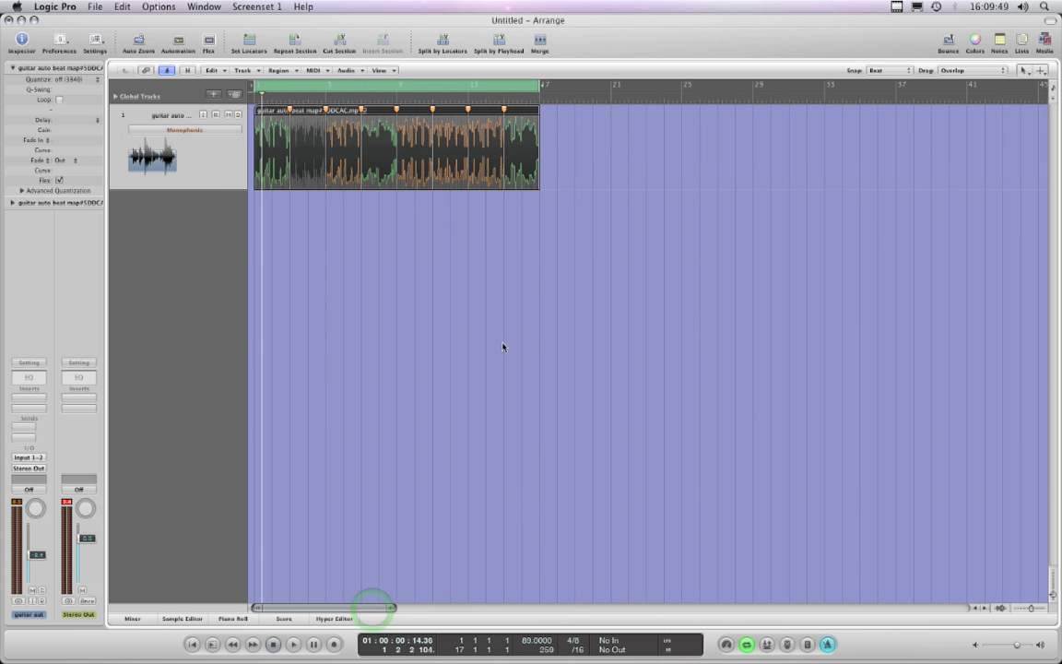
drag(391, 610, 304, 608)
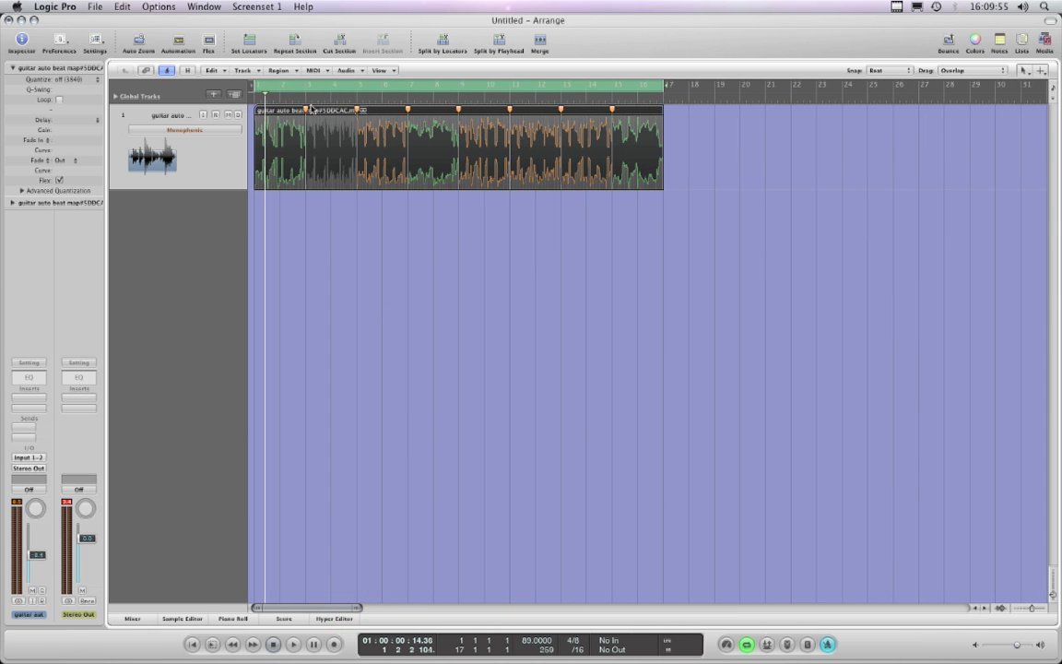
click(280, 645)
drag(578, 642, 578, 652)
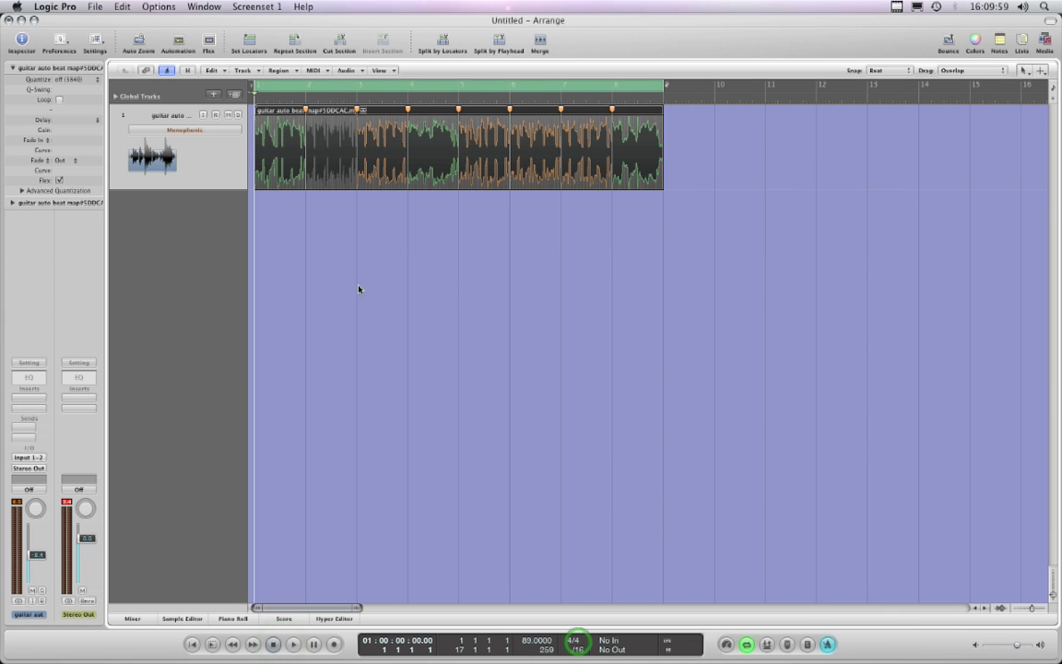